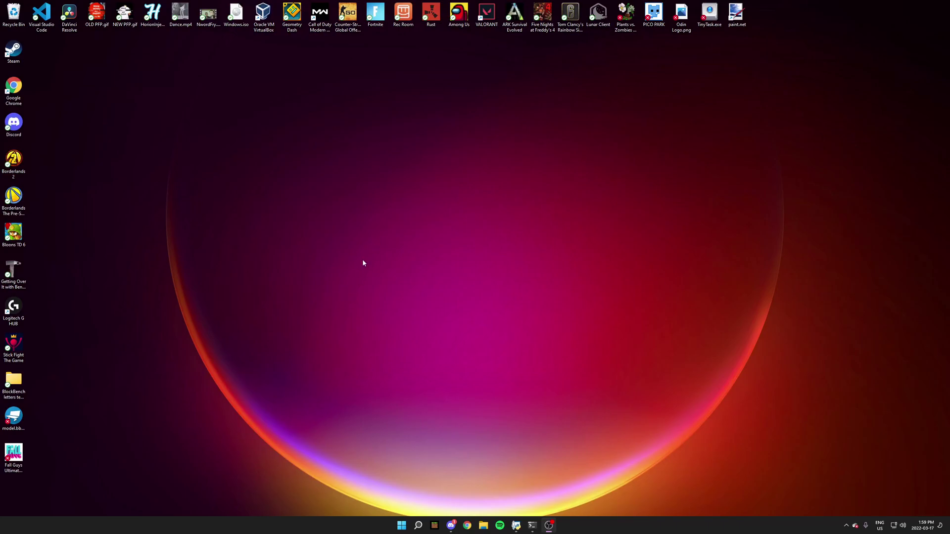
Create a new folder named test on the desktop
right_click(363, 259)
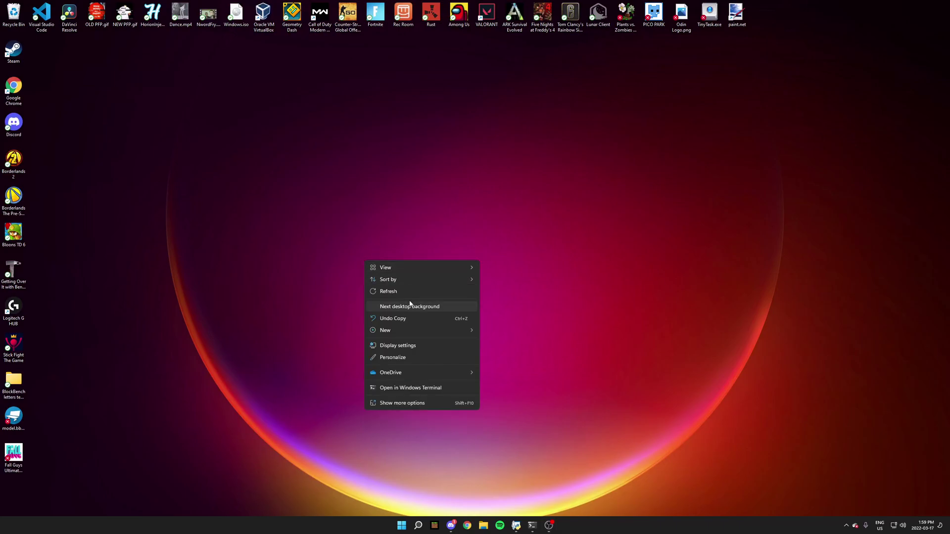
mouse_move(426, 333)
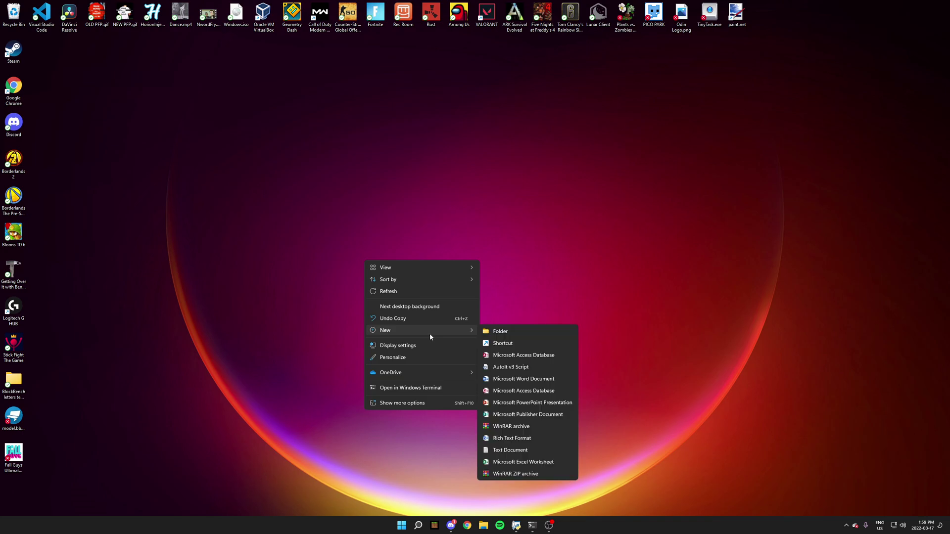
left_click(517, 333)
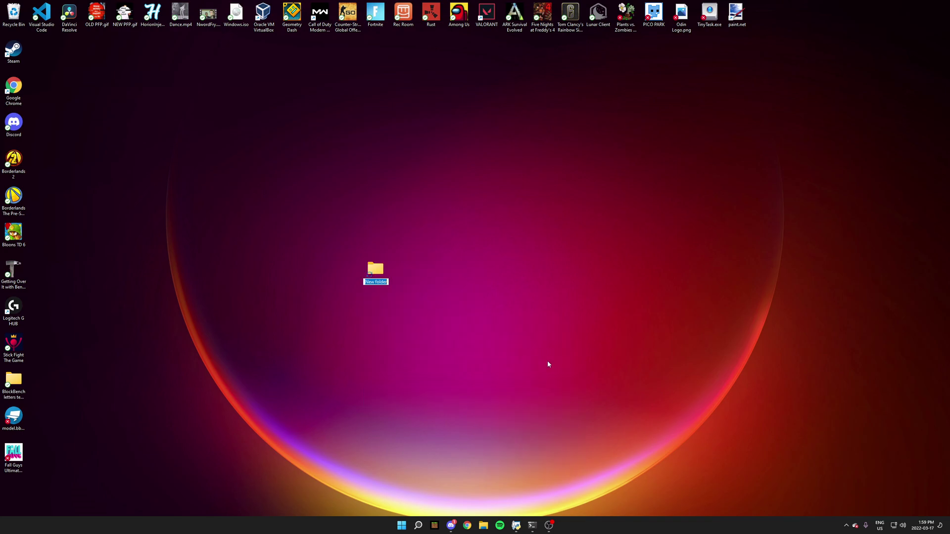
type("teat")
key("BackSpace")
key("BackSpace")
type("st")
key("Return")
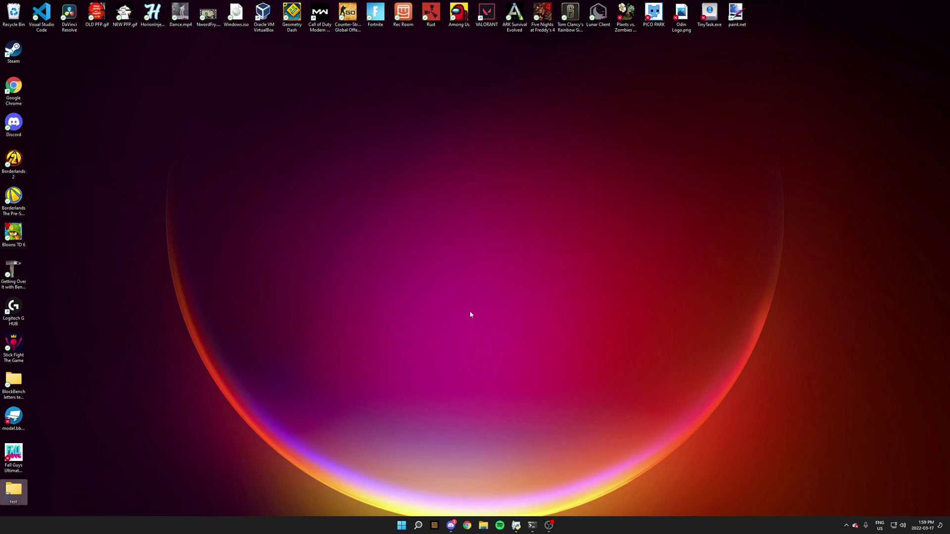
Move the test folder to the empty middle area of the desktop and open it
left_click_drag(79, 448, 328, 238)
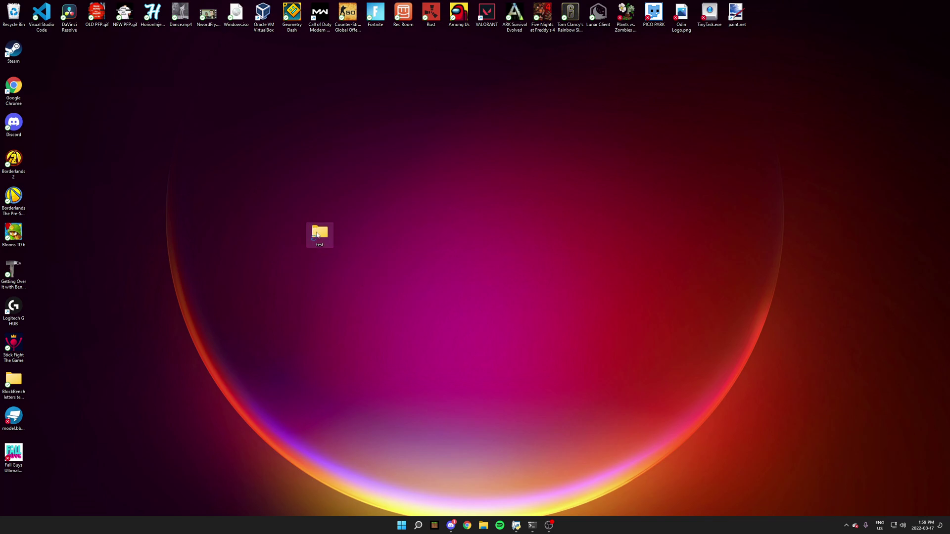
right_click(319, 236)
left_click(285, 256)
key("Return")
Create a folder named functions inside the test folder and open it
right_click(530, 408)
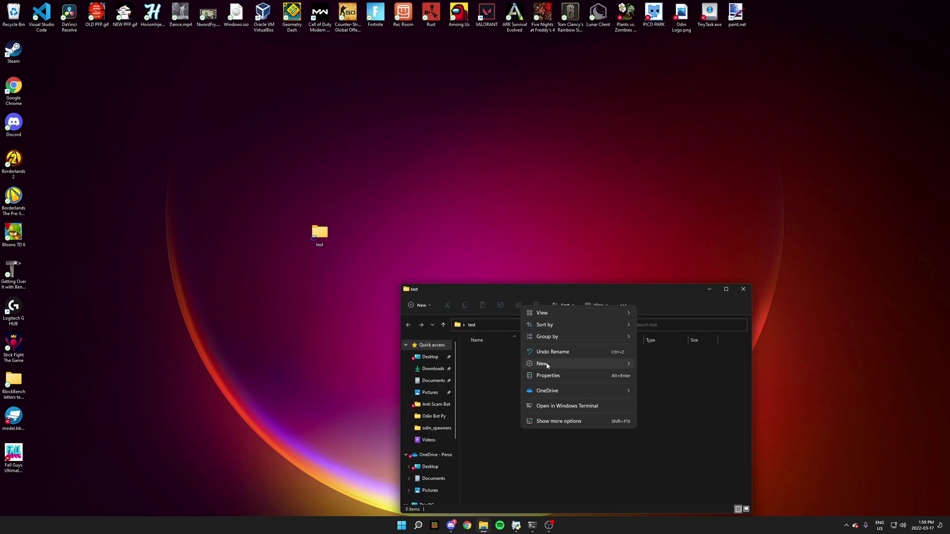
mouse_move(547, 365)
left_click(663, 369)
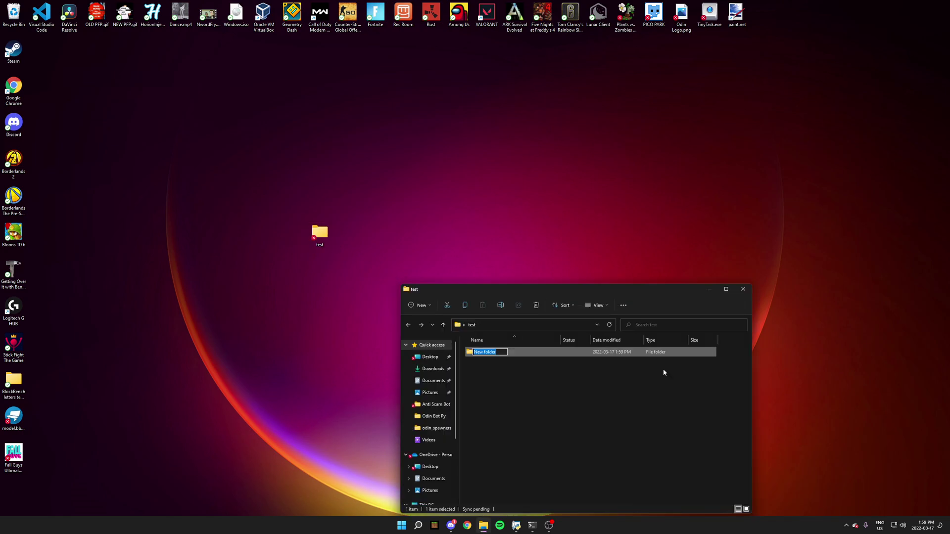
type("functions")
key("Return")
double_click(484, 353)
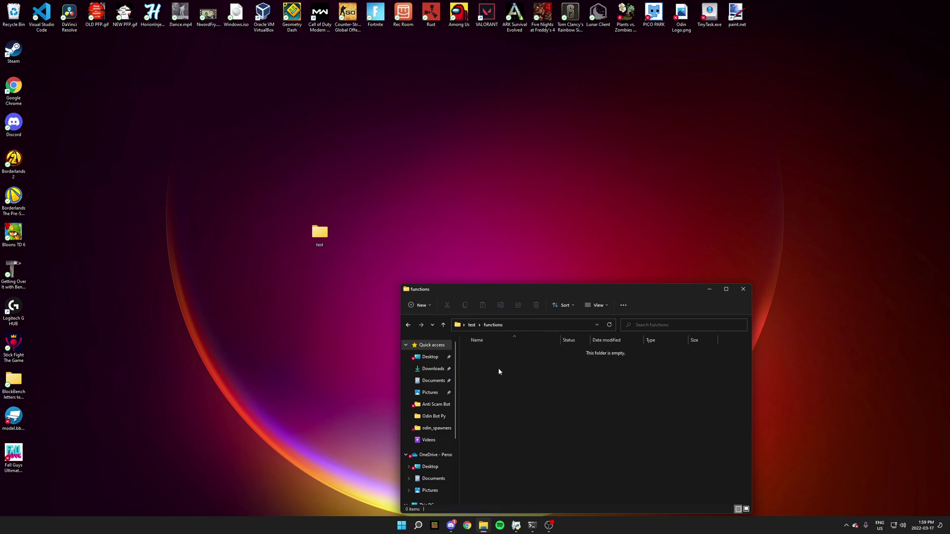
Create a text document in the functions folder and name it test.mcfunction, accepting the extension change
right_click(498, 369)
mouse_move(533, 430)
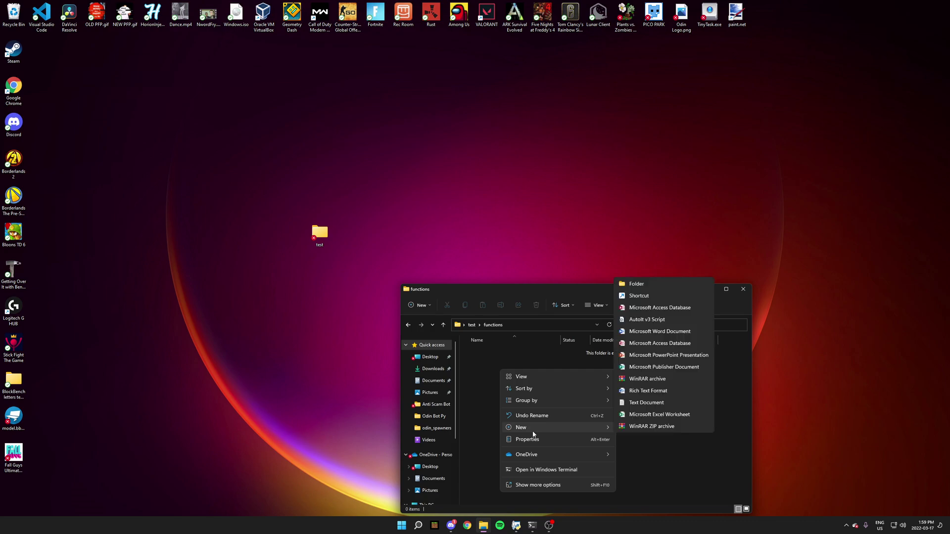
left_click(643, 403)
type("te")
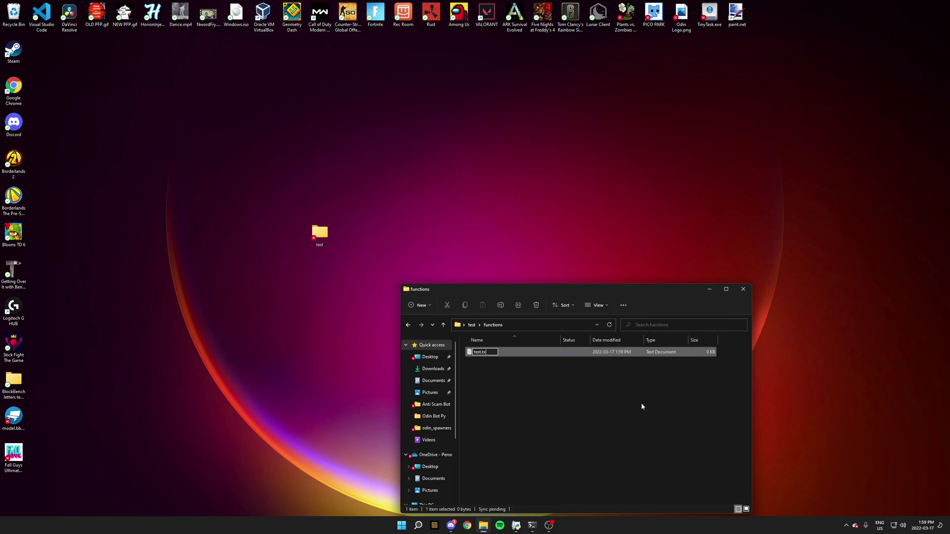
type("st.mcfunction")
key("Return")
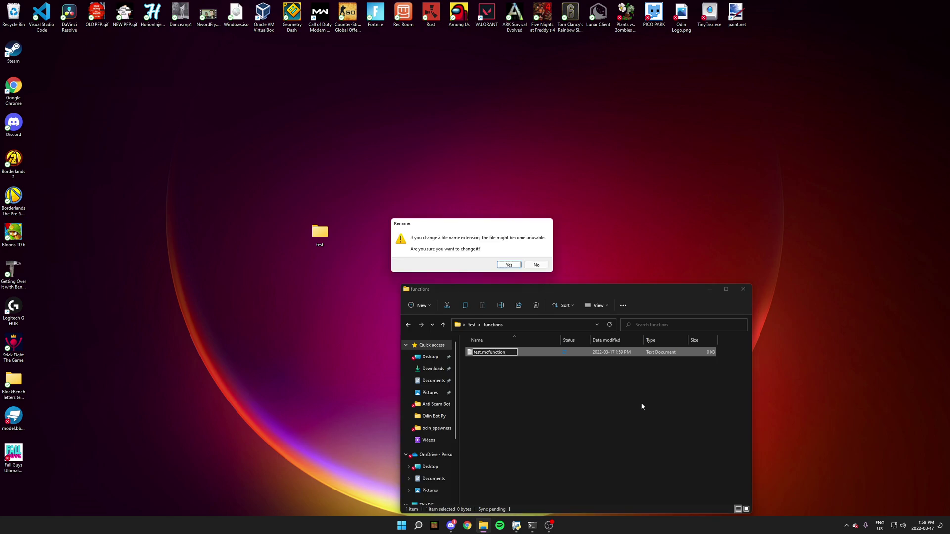
left_click(510, 266)
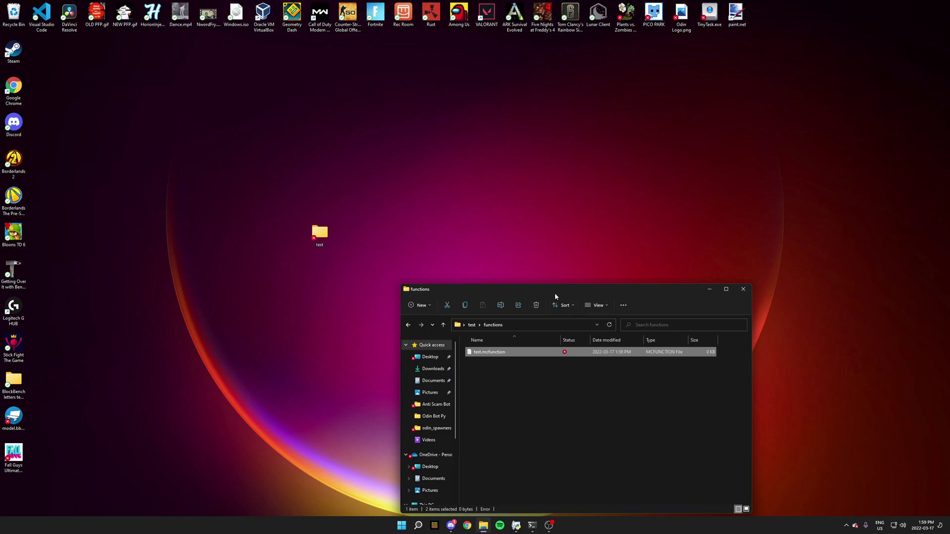
Check the display option for file name extensions in the folder window
left_click(603, 308)
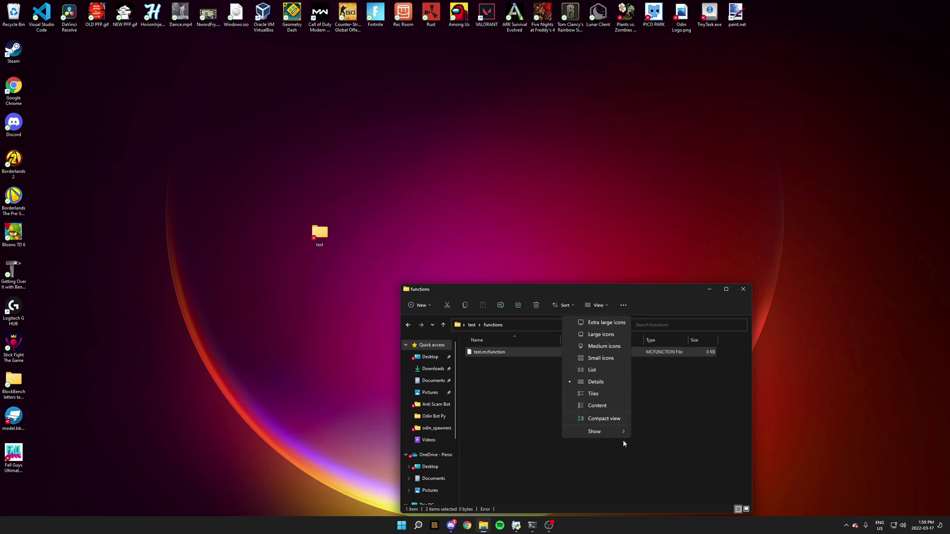
mouse_move(614, 436)
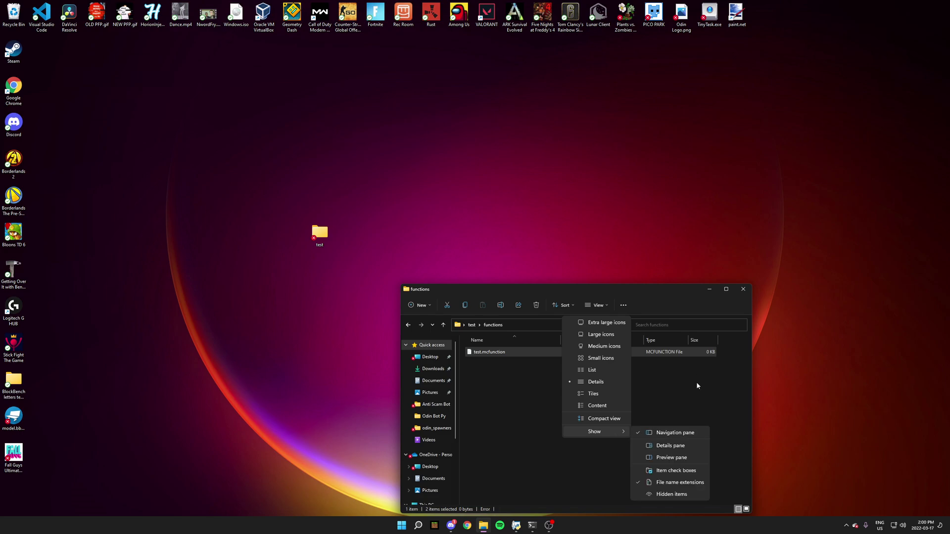
left_click(677, 484)
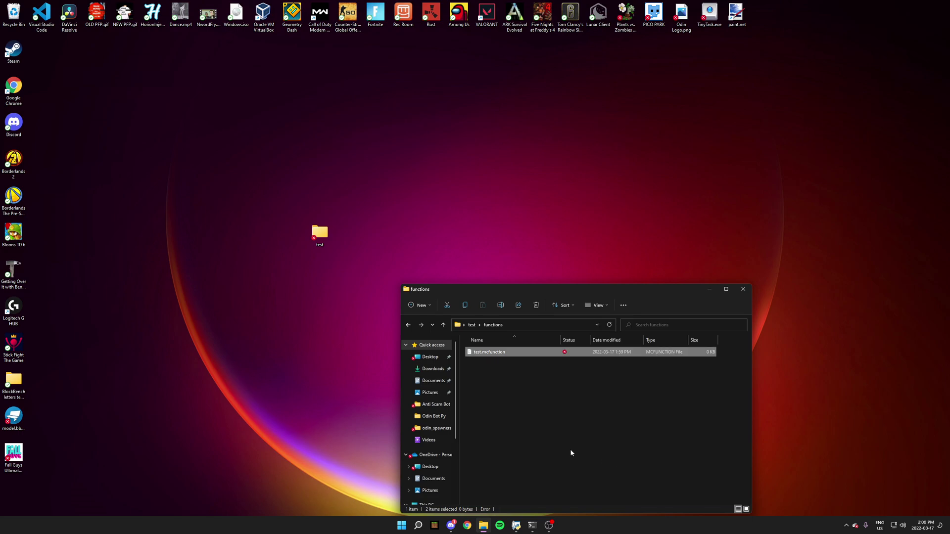
Write the command "say hi" in test.mcfunction, save the file and close the editor
double_click(490, 353)
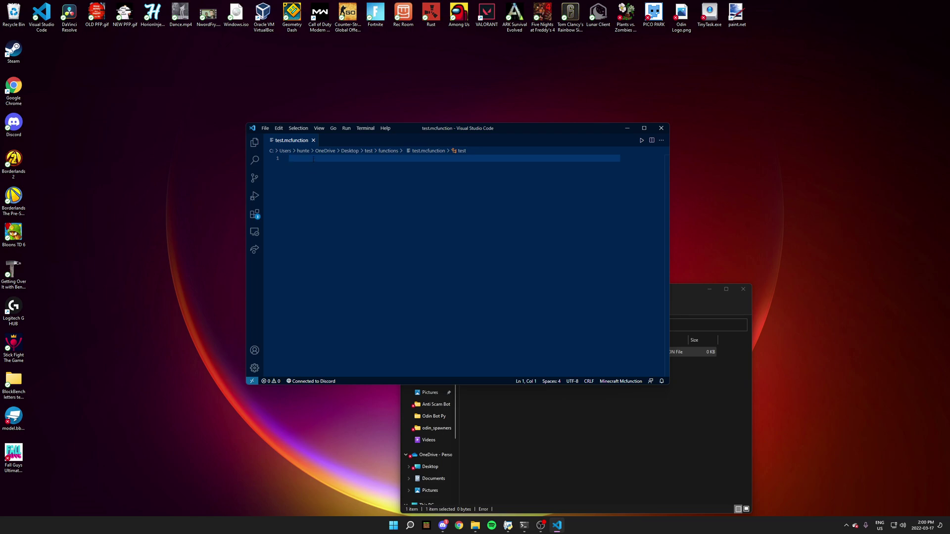
type("say hi")
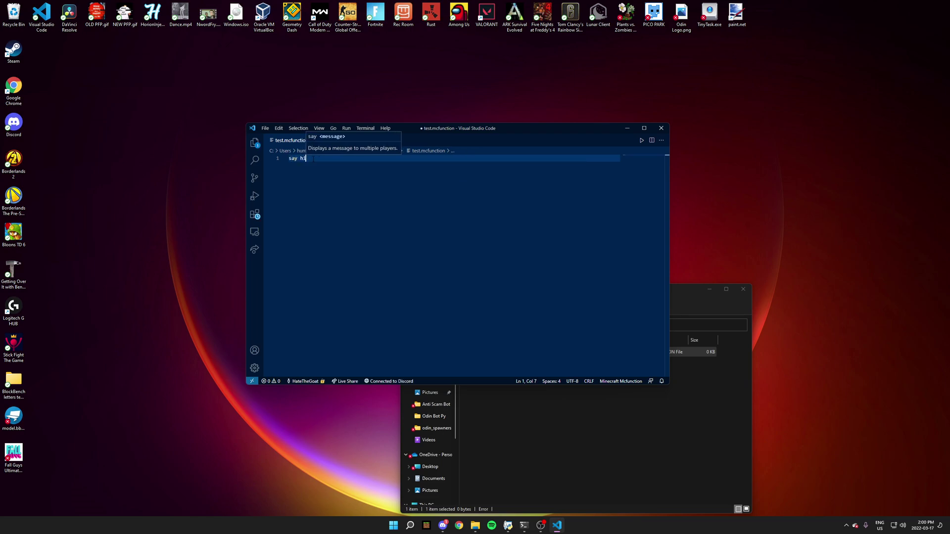
key("ctrl+s")
key("Escape")
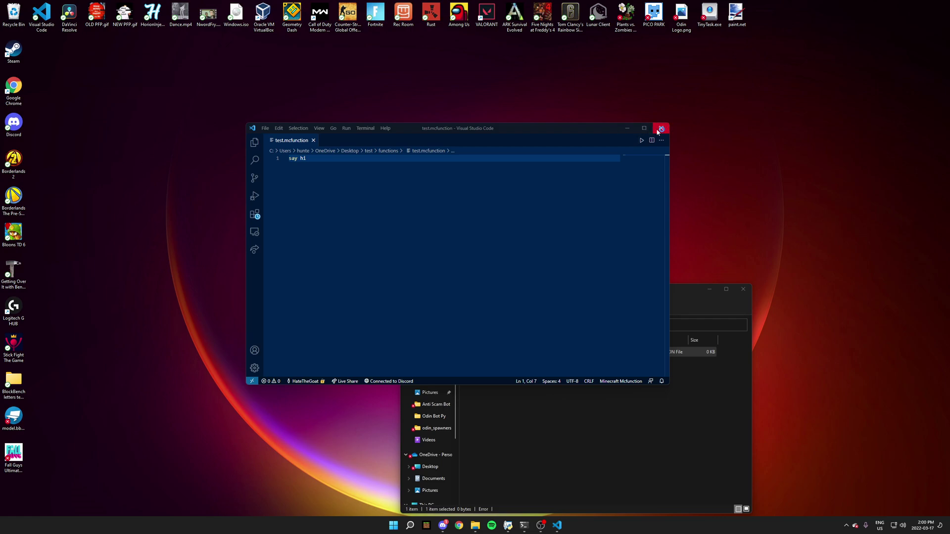
left_click(661, 128)
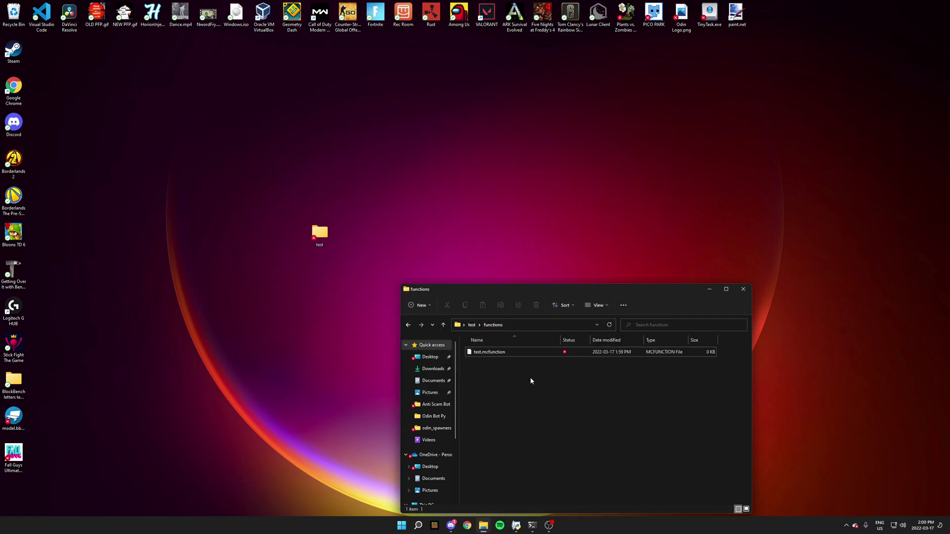
Switch to Google Chrome and search the web for "behaviour pack manifest"
left_click_drag(556, 293, 521, 179)
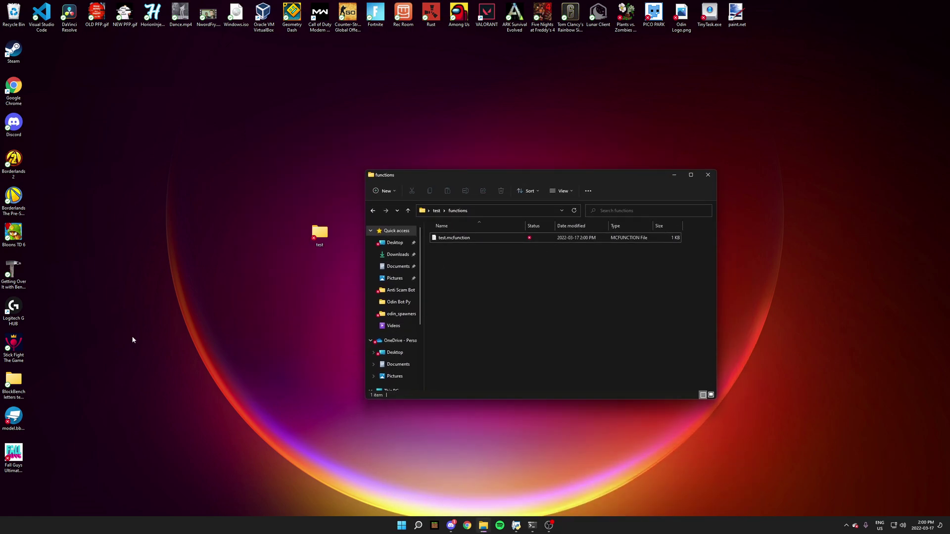
left_click(468, 525)
left_click(438, 291)
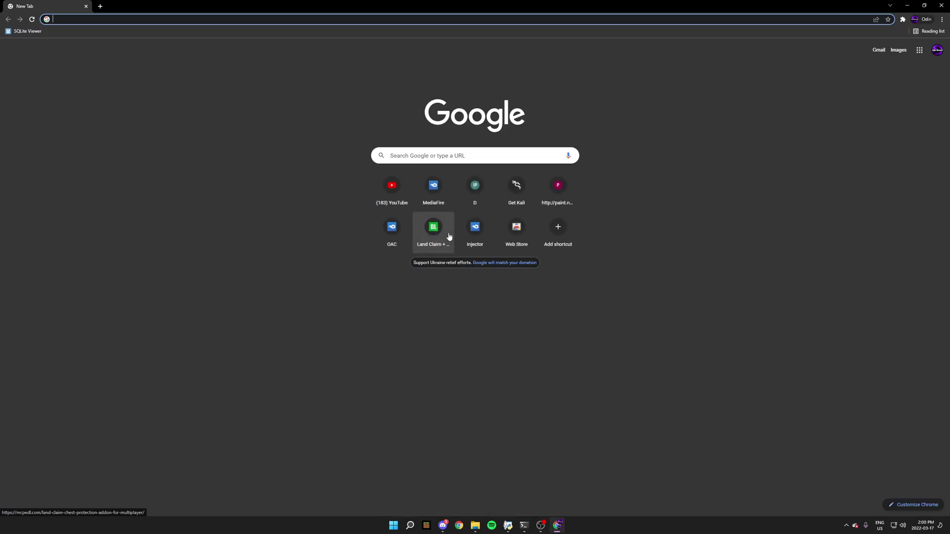
type("behaviour")
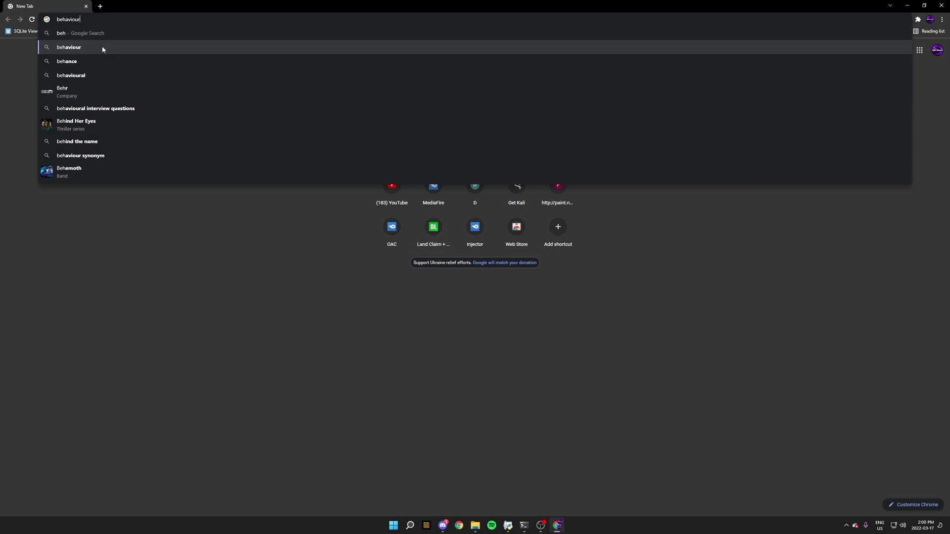
left_click(102, 47)
type("pack")
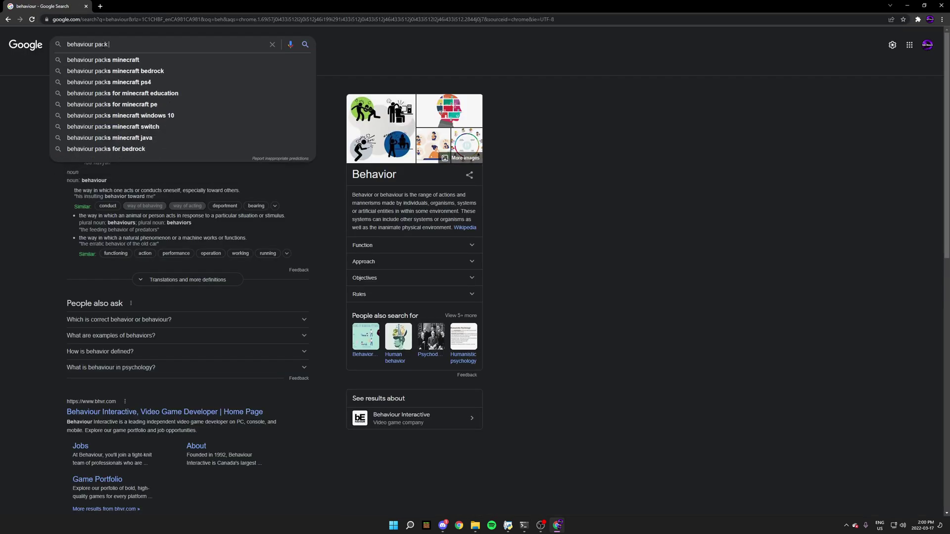
type(" manifest")
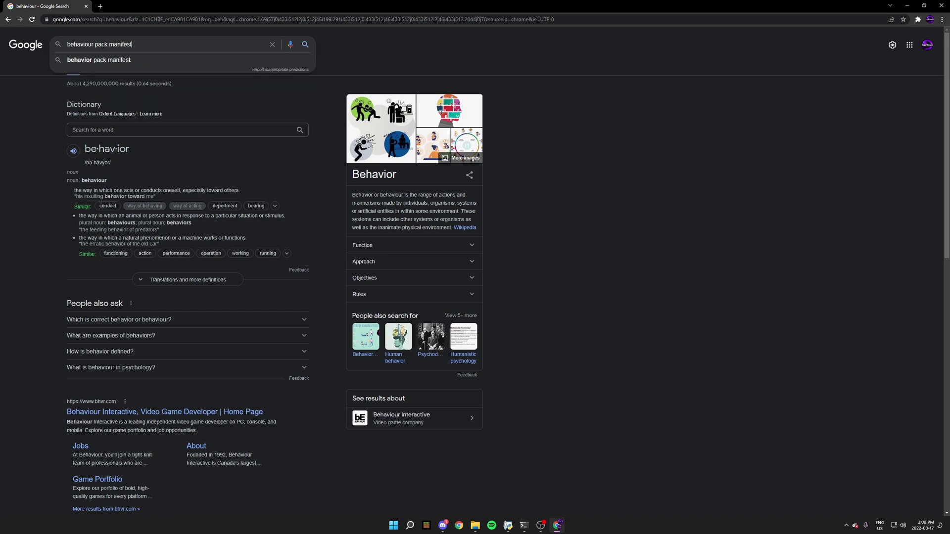
key("Return")
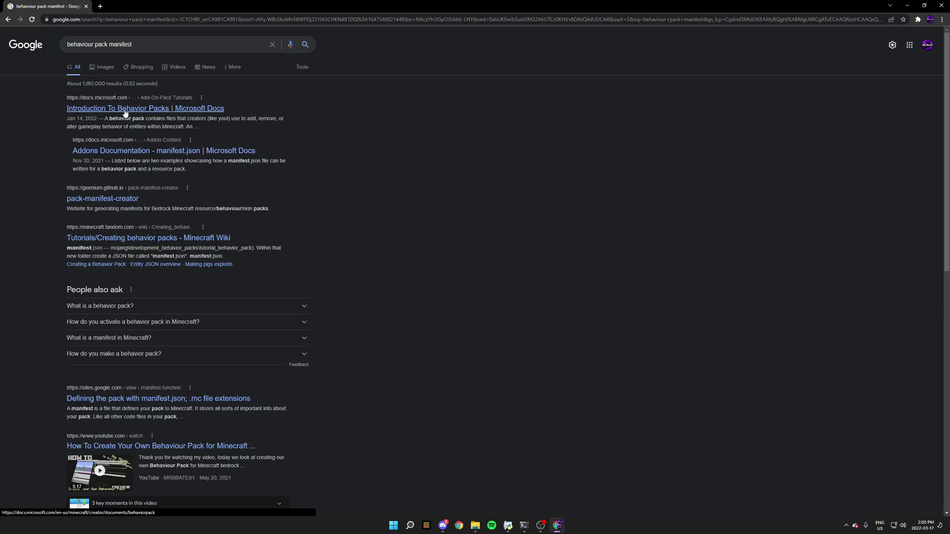
Open Microsoft's Introduction To Behavior Packs article and copy its complete manifest.json code sample
left_click(129, 108)
scroll(323, 194, "down", 15)
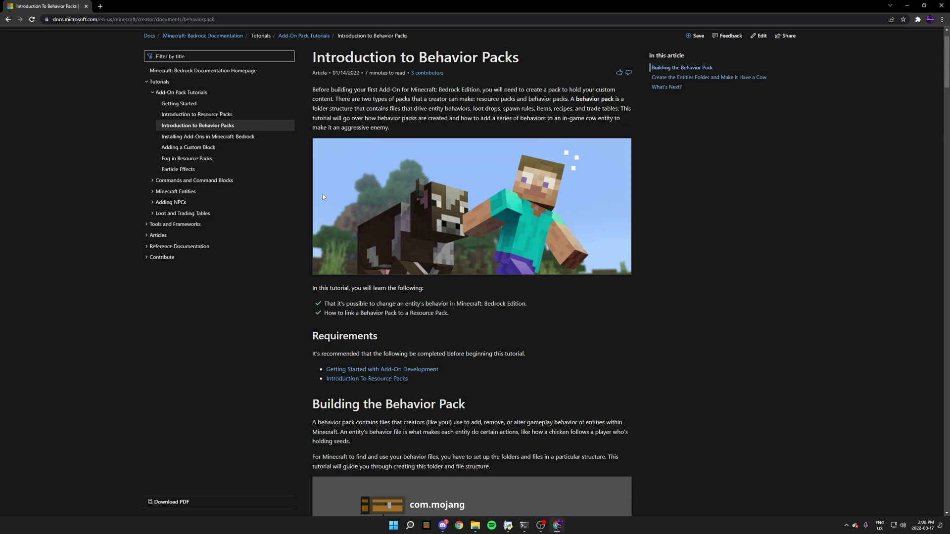
scroll(323, 198, "down", 4)
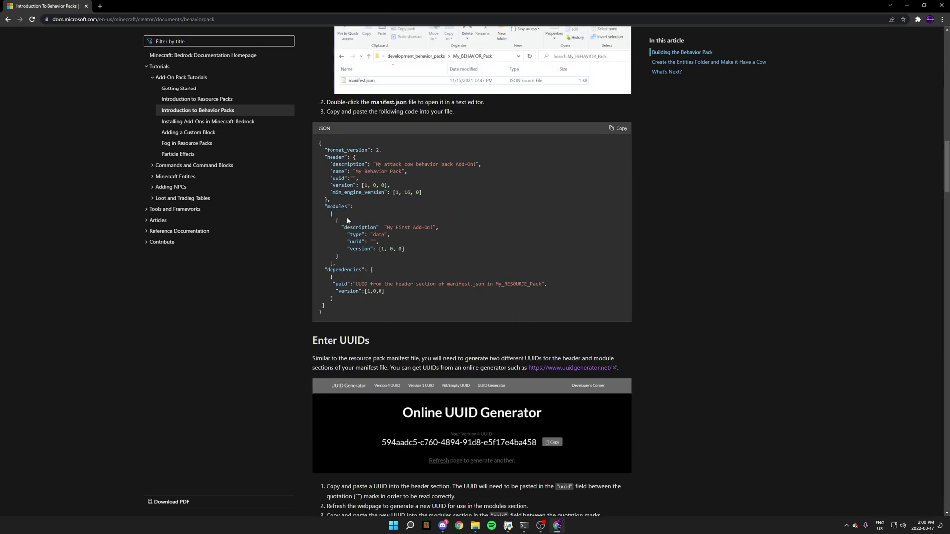
left_click_drag(330, 317, 313, 143)
right_click(335, 154)
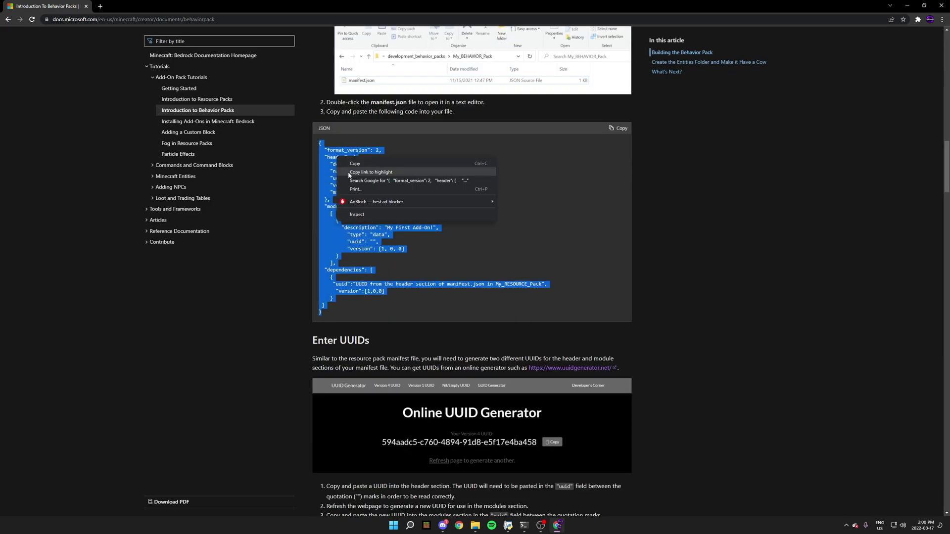
left_click(356, 161)
Return to the functions folder and create a text document named manifest.json, accepting the extension change
left_click(923, 5)
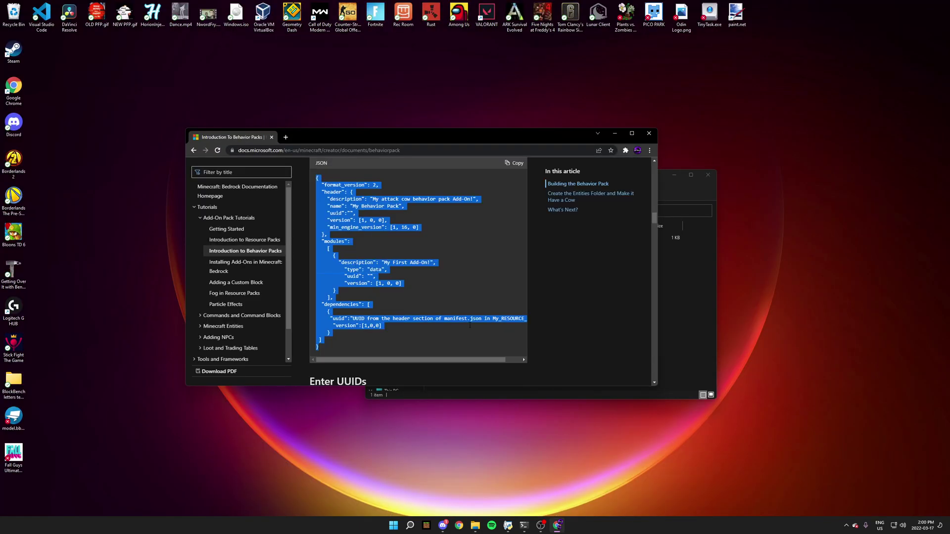
left_click(695, 312)
right_click(457, 267)
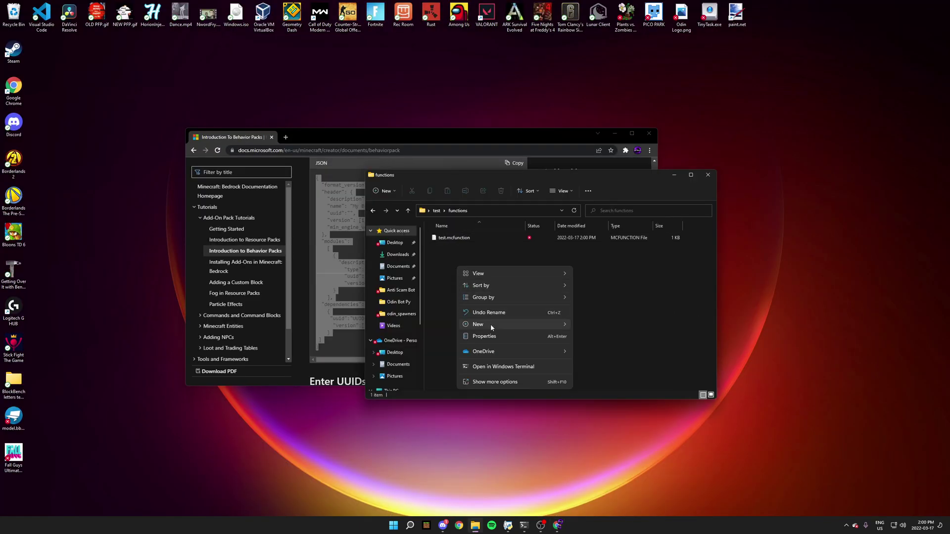
mouse_move(492, 325)
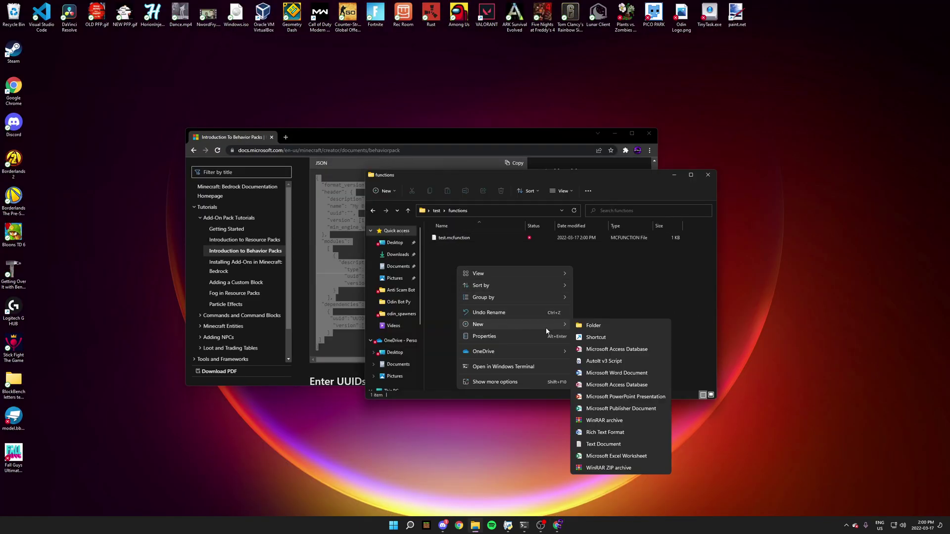
left_click(613, 444)
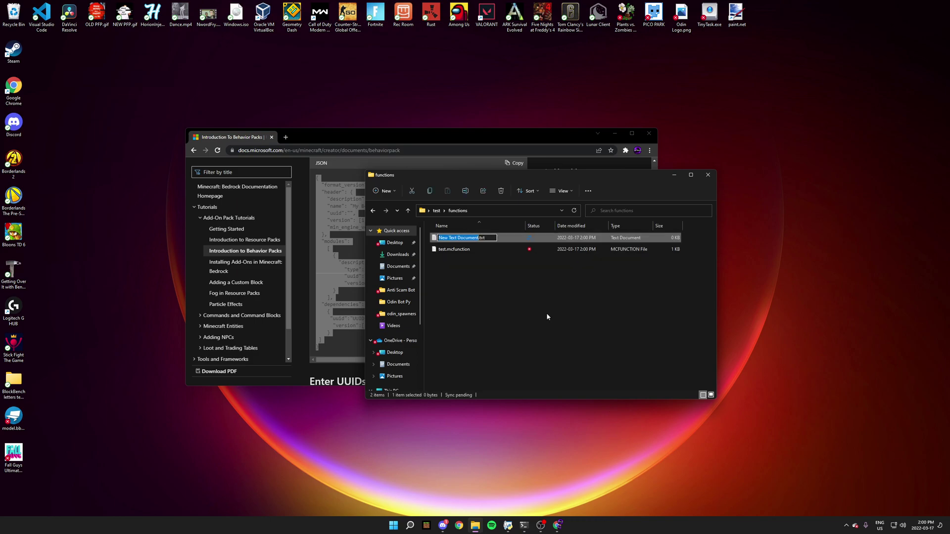
type("manifest")
key("BackSpace")
key("BackSpace")
type("json")
key("Return")
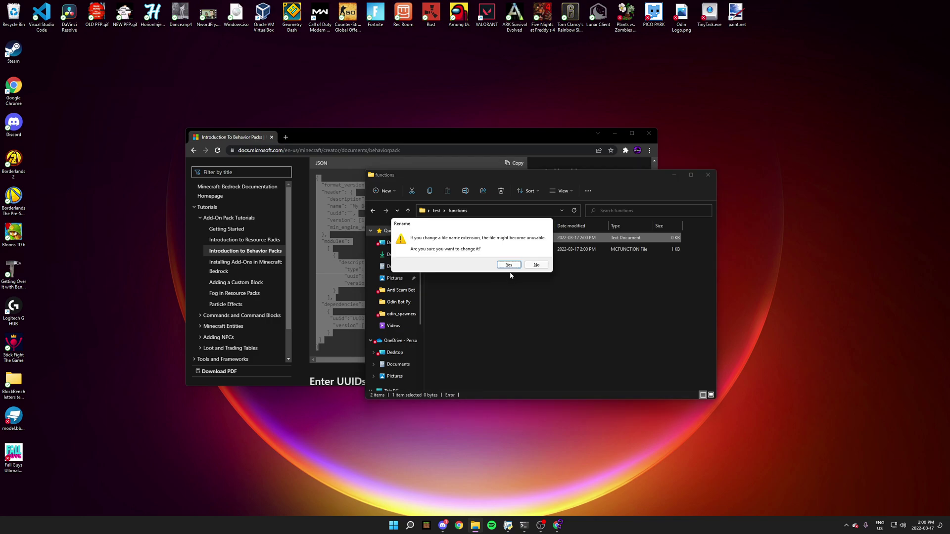
left_click(509, 264)
Move manifest.json up into the test folder and paste the copied manifest code into it
left_click_drag(452, 238, 438, 211)
left_click(435, 211)
double_click(452, 250)
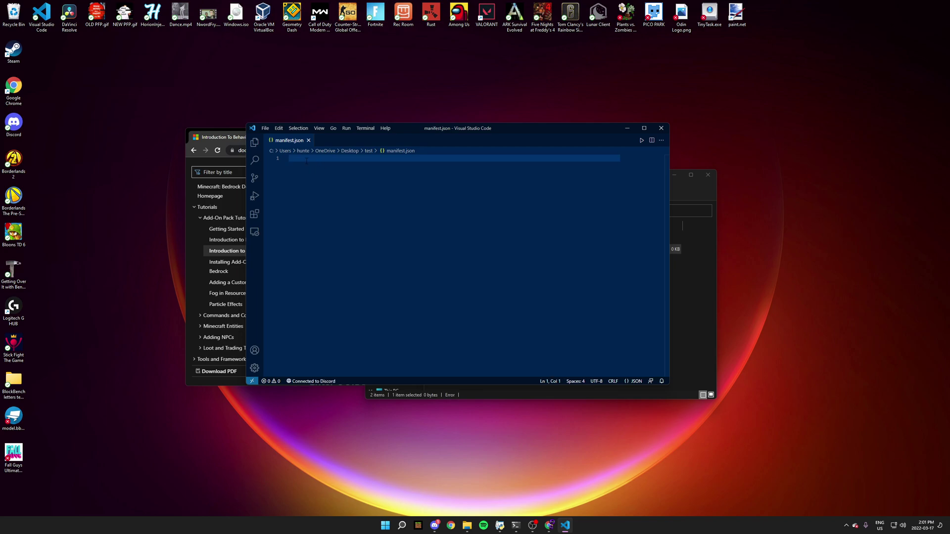
key("ctrl+v")
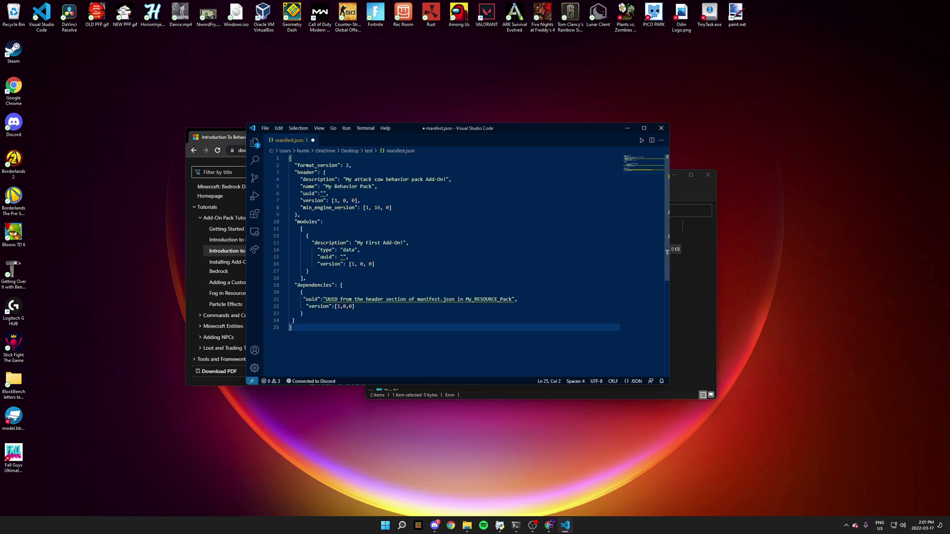
Set both the module description and the header description in manifest.json to "Test" and save the file
left_click(460, 208)
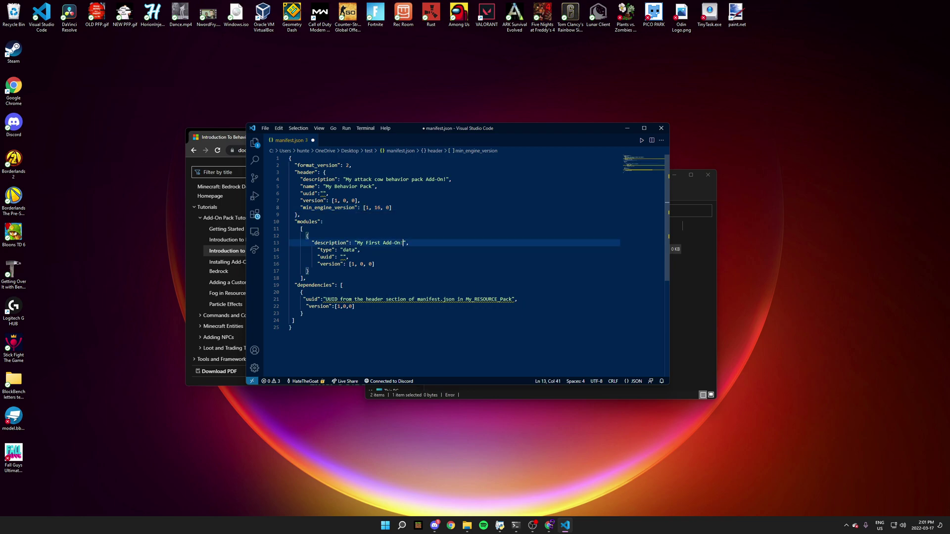
left_click_drag(406, 243, 356, 243)
type("Test")
left_click_drag(443, 179, 345, 179)
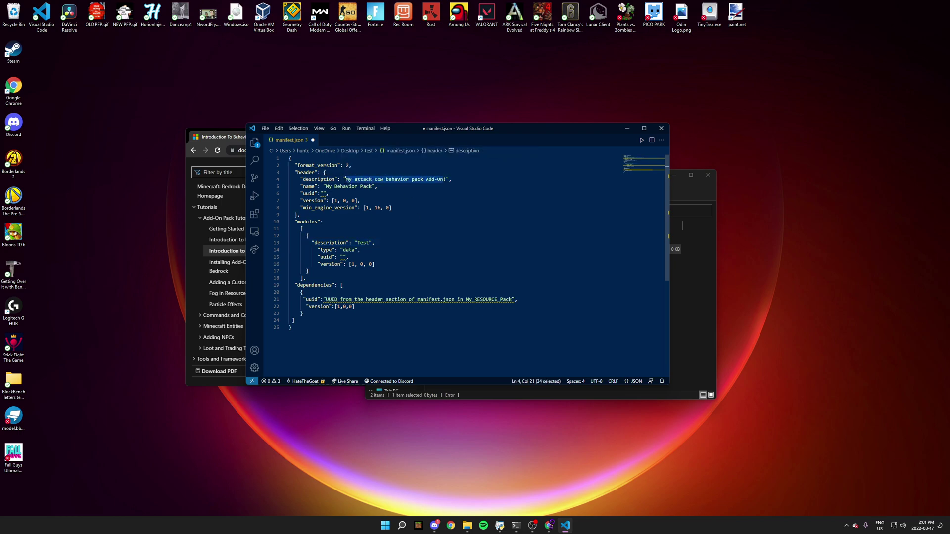
key("BackSpace")
type("Test")
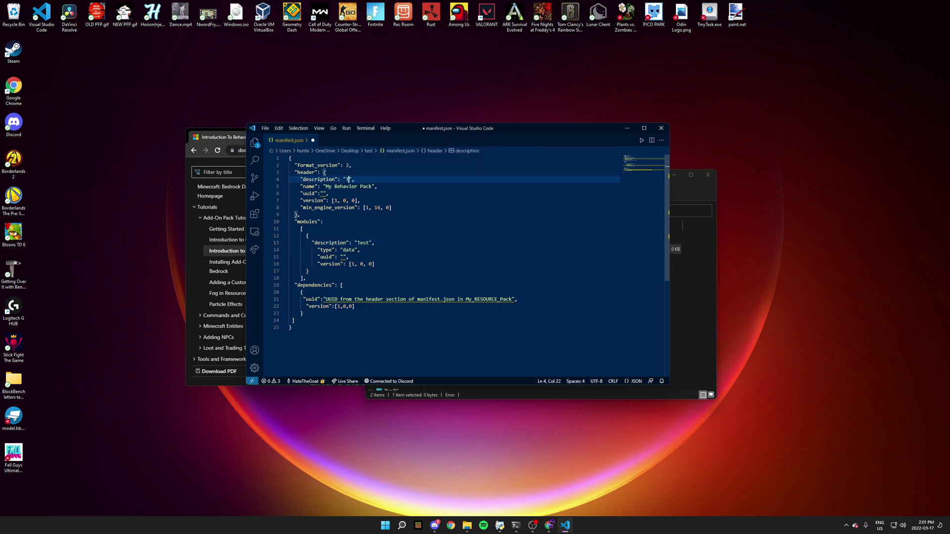
key("ctrl+s")
Set the header name in manifest.json to "Hate is Cool" and save the file
left_click_drag(372, 186, 326, 186)
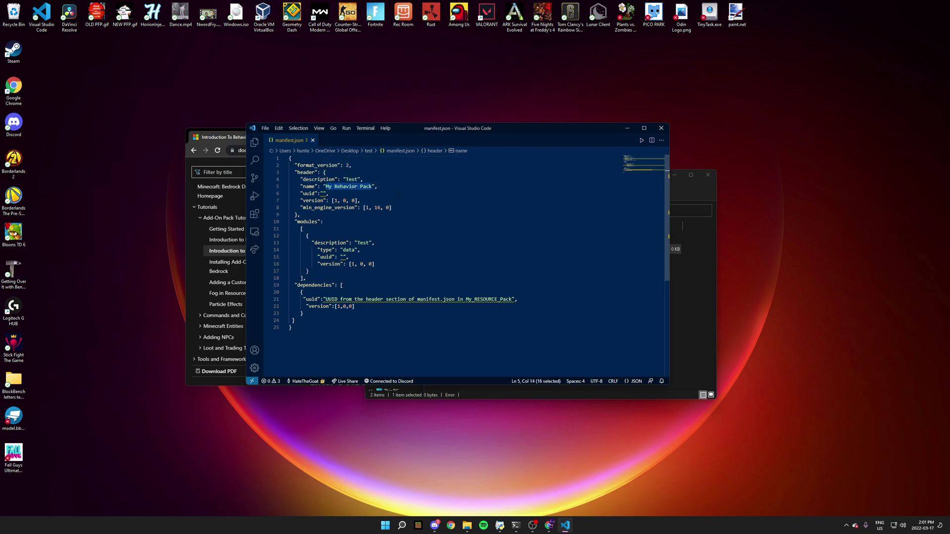
key("BackSpace")
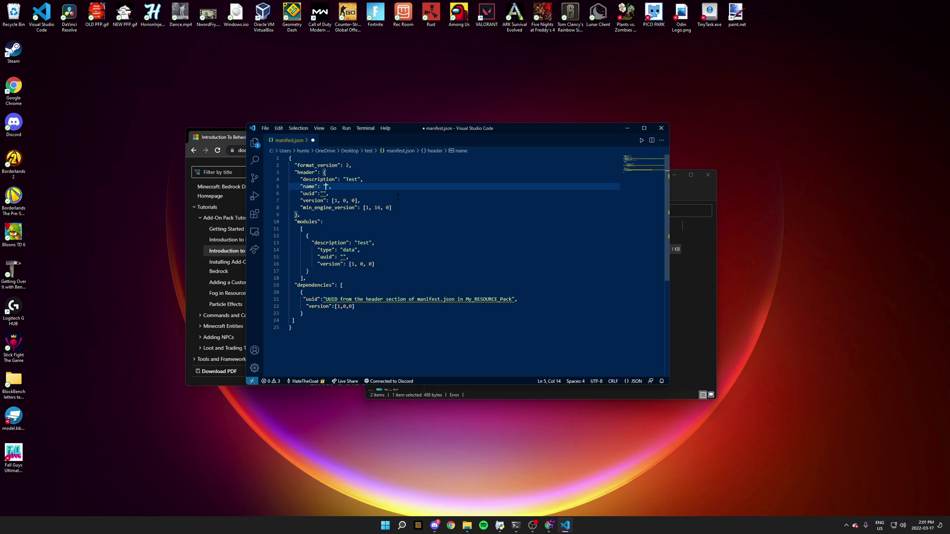
type("Hate is Cool")
key("ctrl+s")
Switch to Google Chrome, replace the article tab with uuidgenerator.net/version4, and generate and copy a version 4 UUID
left_click(218, 137)
left_click(284, 137)
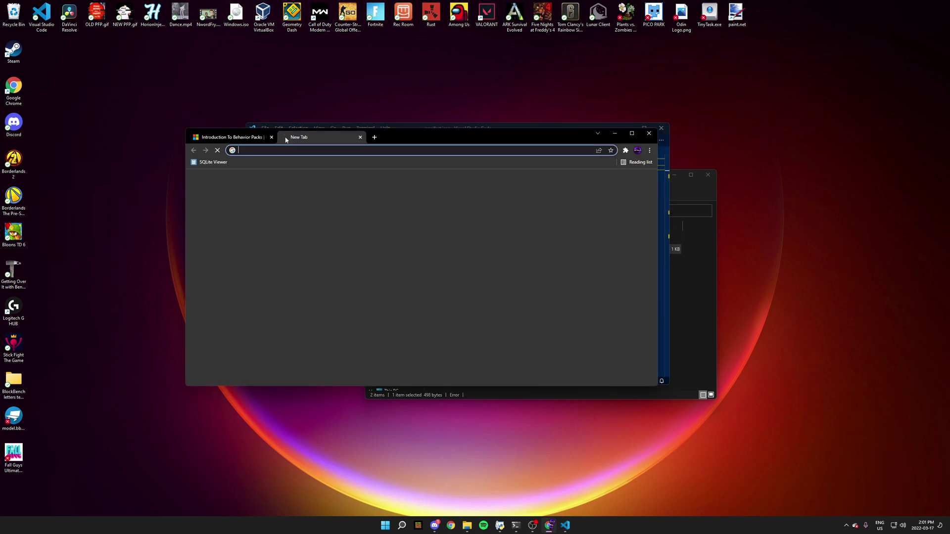
left_click(272, 137)
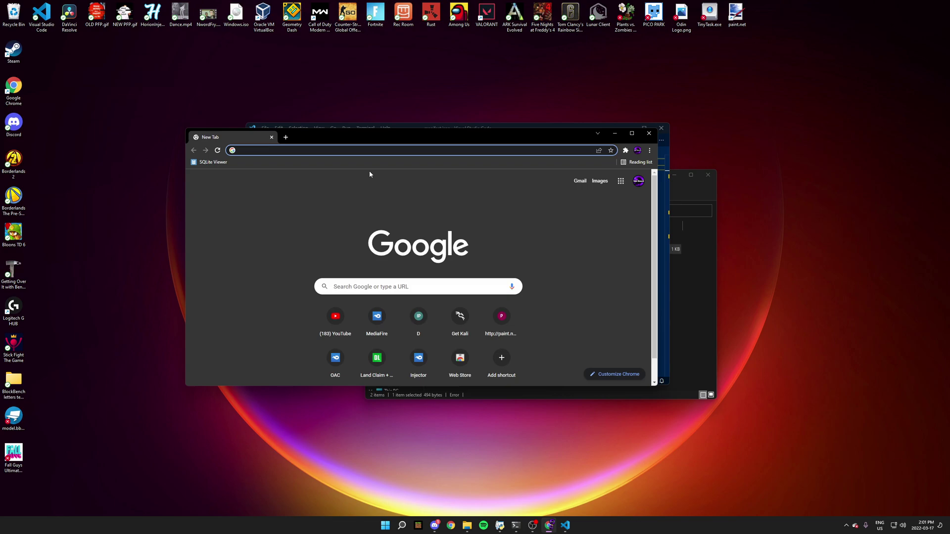
type("uuidgenerator.net/version4")
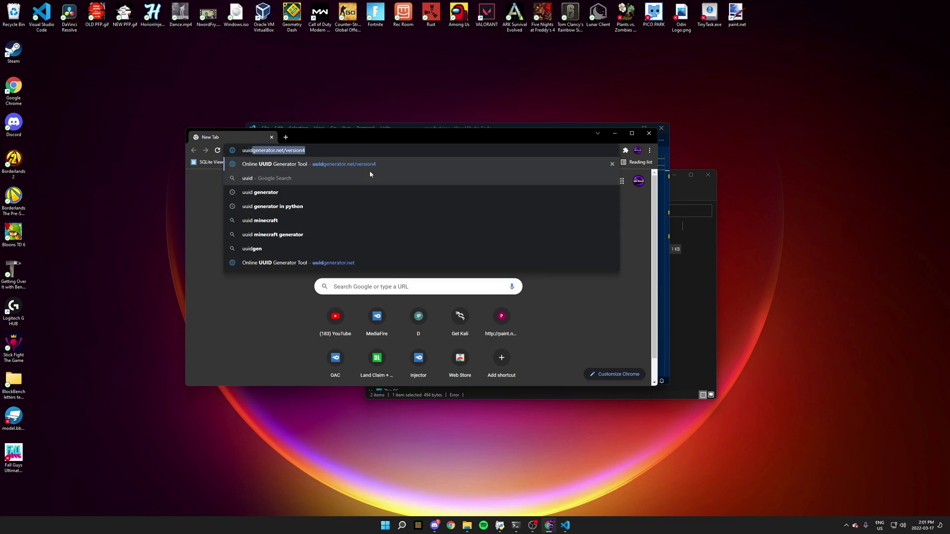
left_click(290, 163)
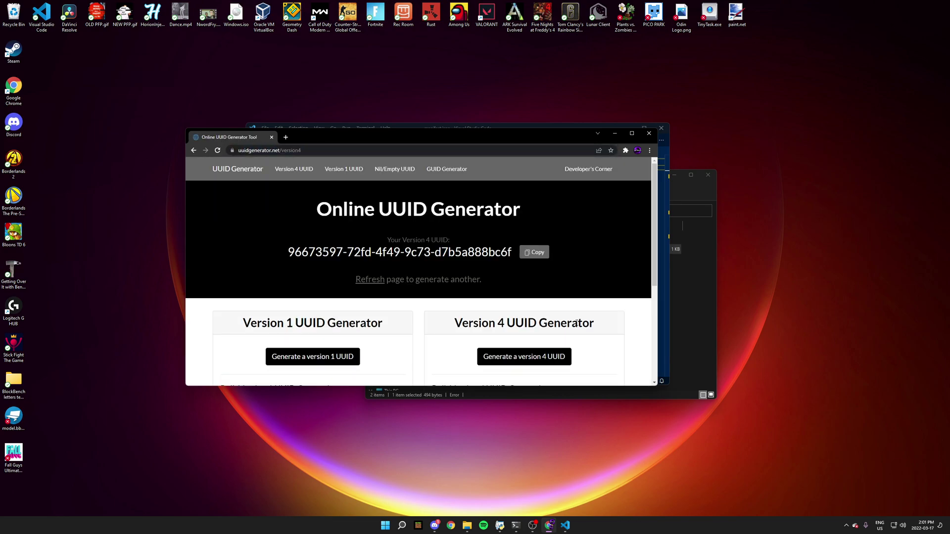
left_click(543, 357)
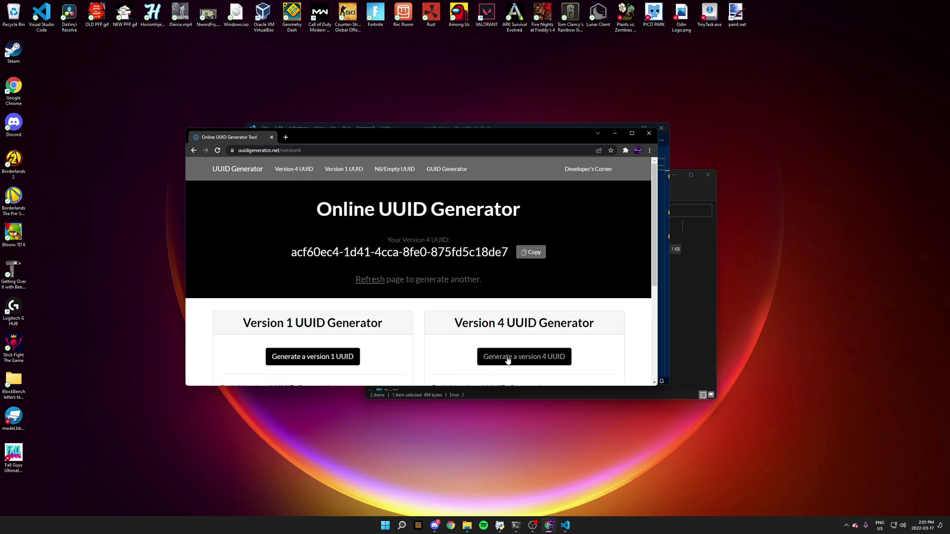
left_click(530, 257)
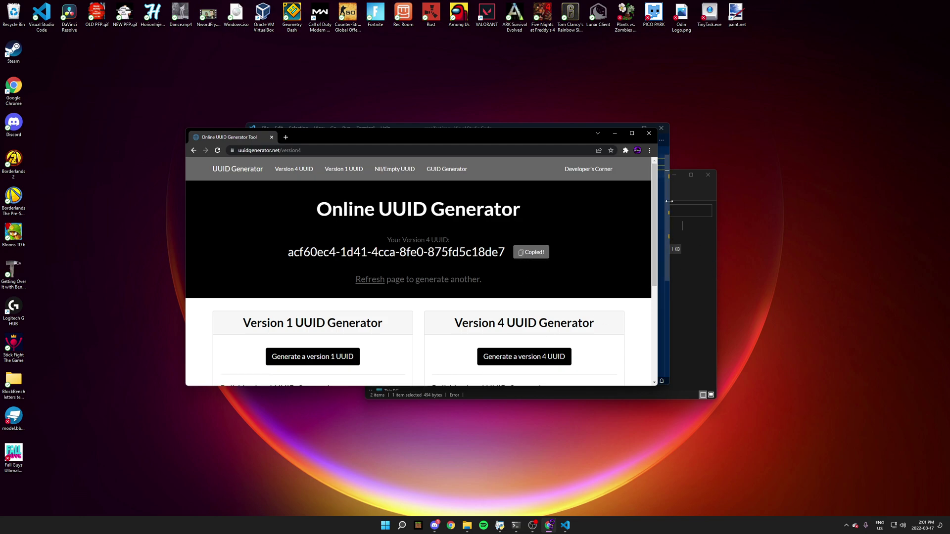
Return to manifest.json, replace the placeholder uuid under dependencies with the copied UUID, and save
left_click(666, 300)
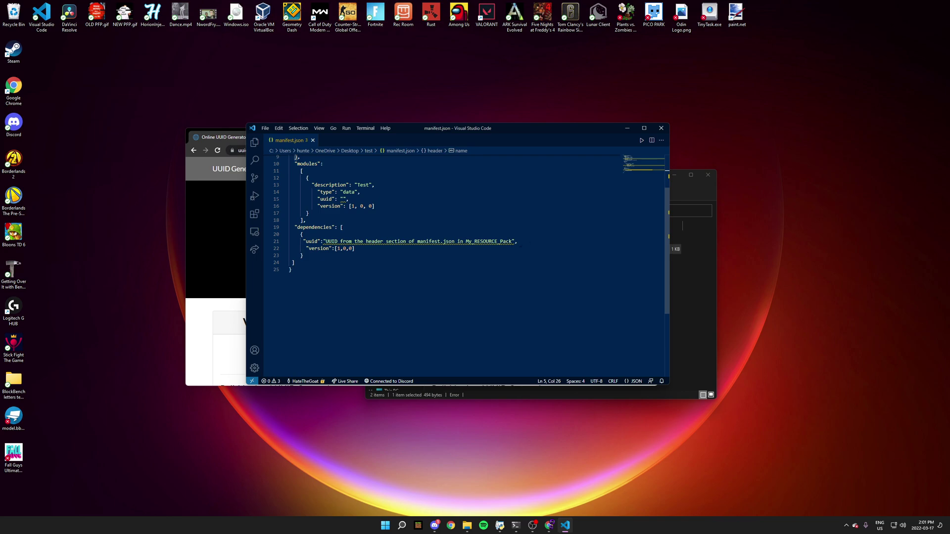
left_click_drag(513, 241, 325, 241)
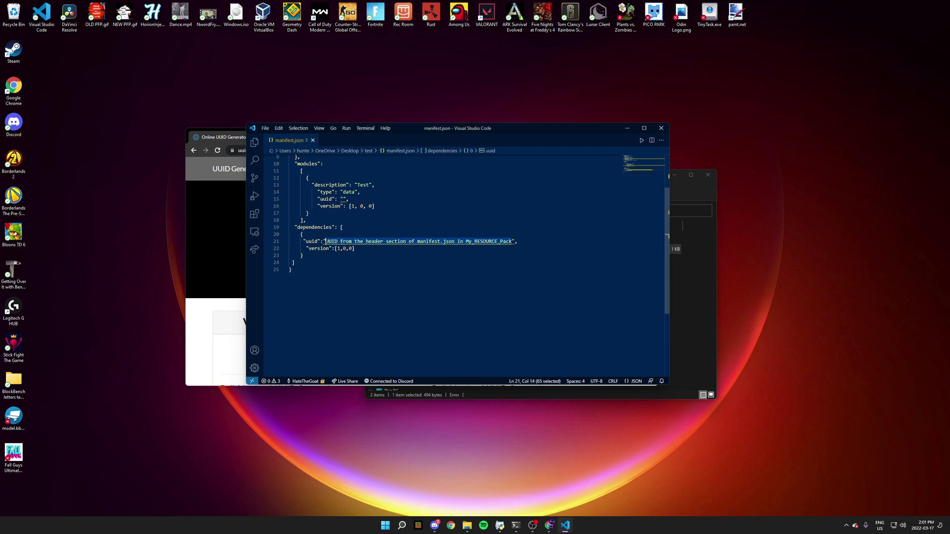
key("ctrl+v")
key("ctrl+s")
Generate and copy another version 4 UUID, and paste it into the empty modules and header uuid values of manifest.json
left_click(231, 212)
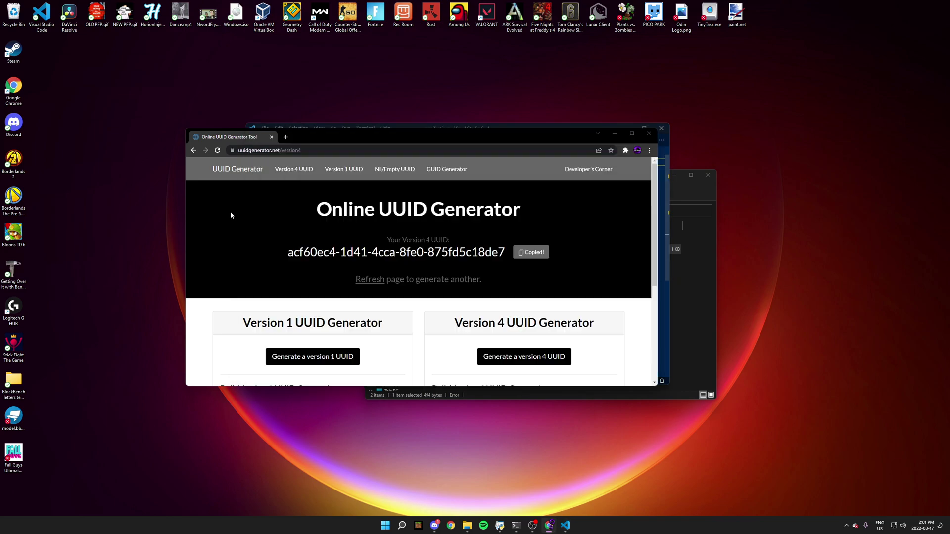
left_click(560, 357)
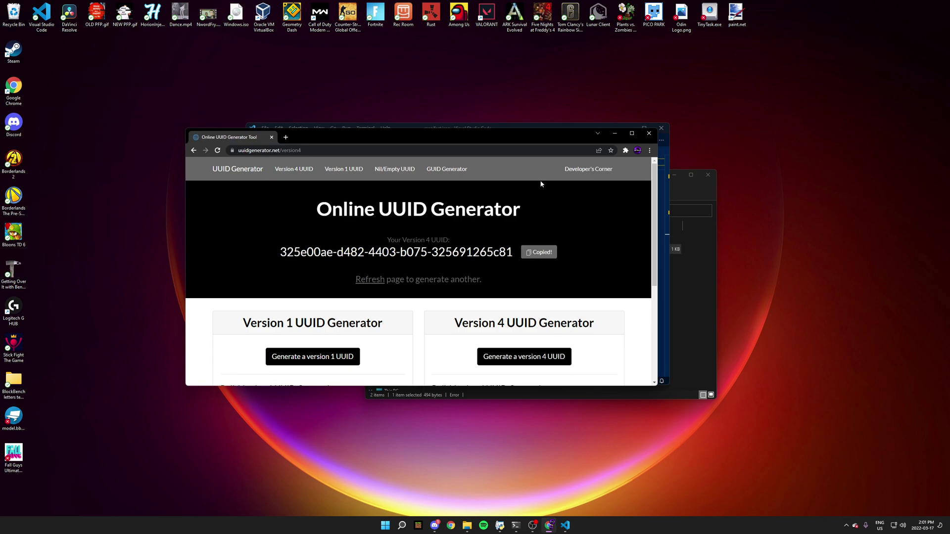
left_click_drag(539, 146, 541, 181)
left_click(533, 136)
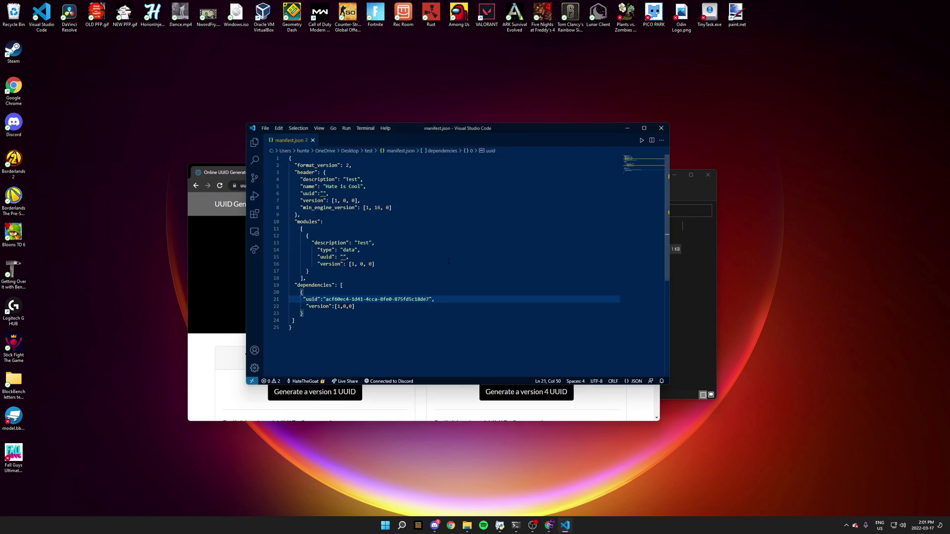
left_click(343, 257)
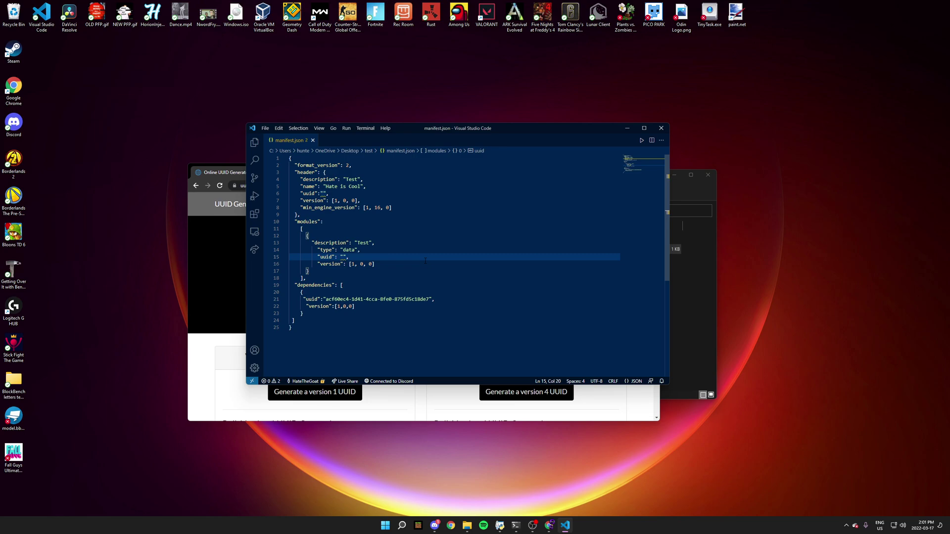
key("ctrl+v")
left_click(323, 194)
key("ctrl+v")
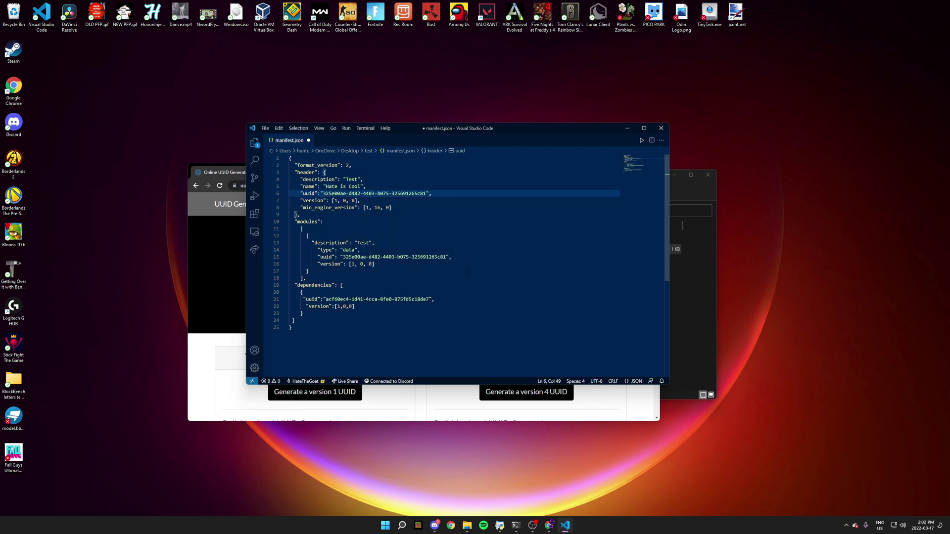
Generate and copy a new version 4 UUID, replace the header uuid in manifest.json with it, and save
left_click(191, 265)
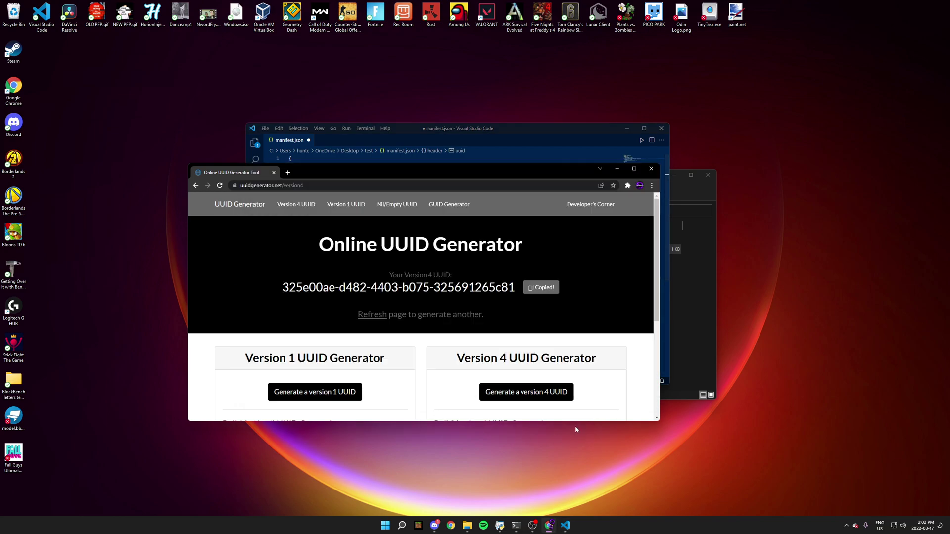
left_click(549, 392)
left_click(543, 297)
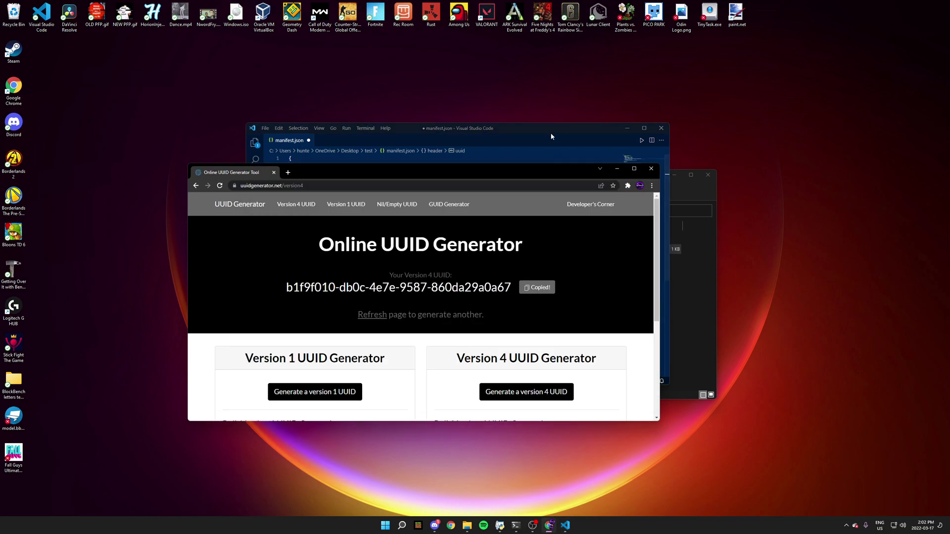
key("alt+Tab")
key("ctrl+shift+Left")
key("ctrl+shift+Left")
key("ctrl+shift+Left")
key("ctrl+shift+Left")
key("ctrl+shift+Left")
key("ctrl+shift+Left")
key("ctrl+shift+Left")
key("ctrl+shift+Left")
key("ctrl+shift+Left")
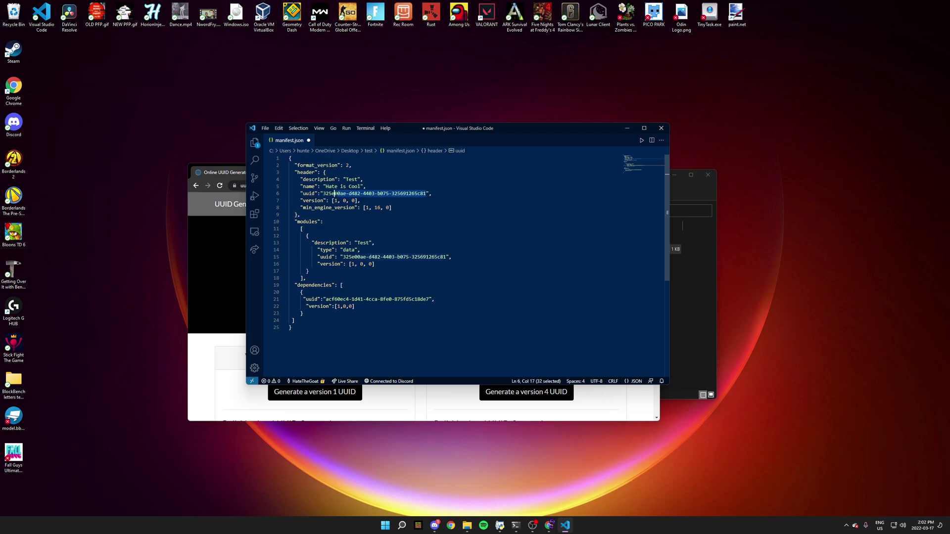
key("ctrl+v")
key("ctrl+s")
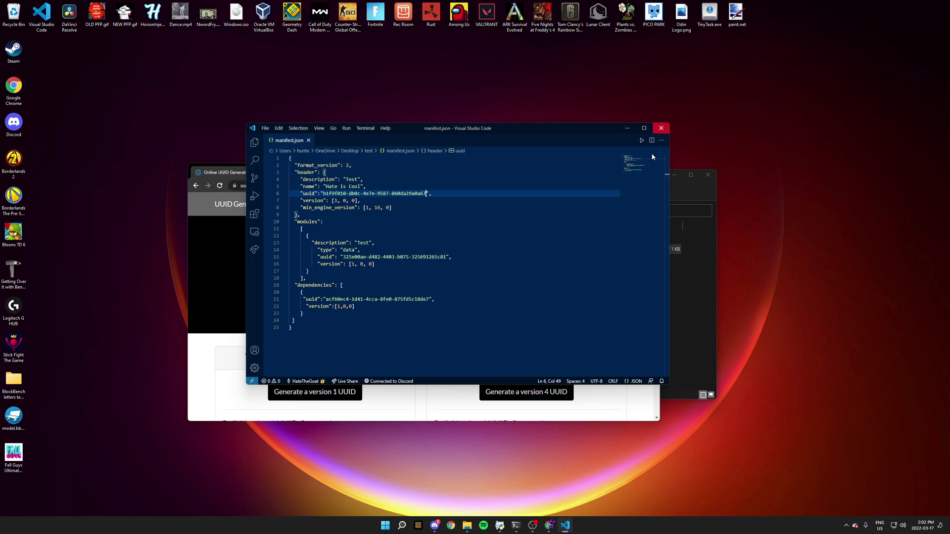
Close the code editor and browser, and compress the functions folder and manifest.json together into a ZIP file
left_click(661, 128)
left_click(651, 169)
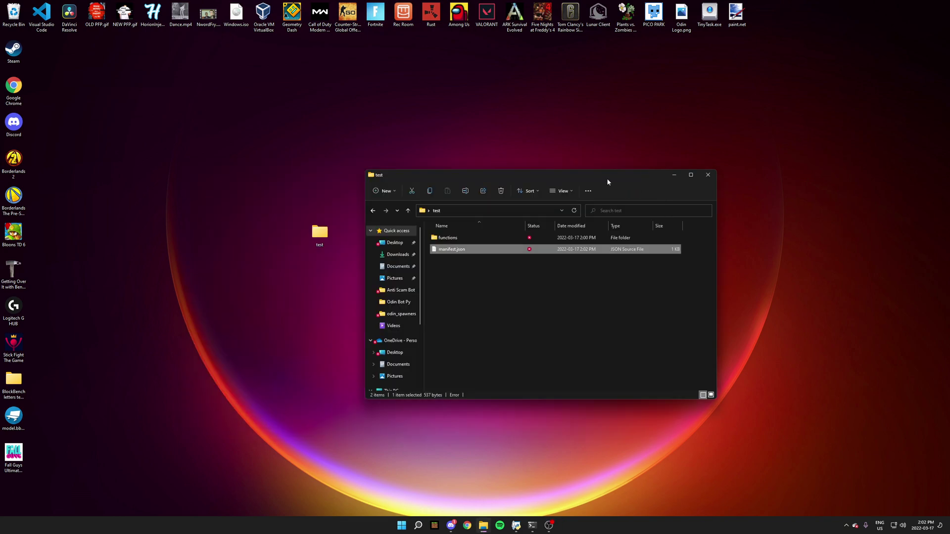
left_click_drag(638, 175, 620, 154)
left_click_drag(451, 262, 427, 210)
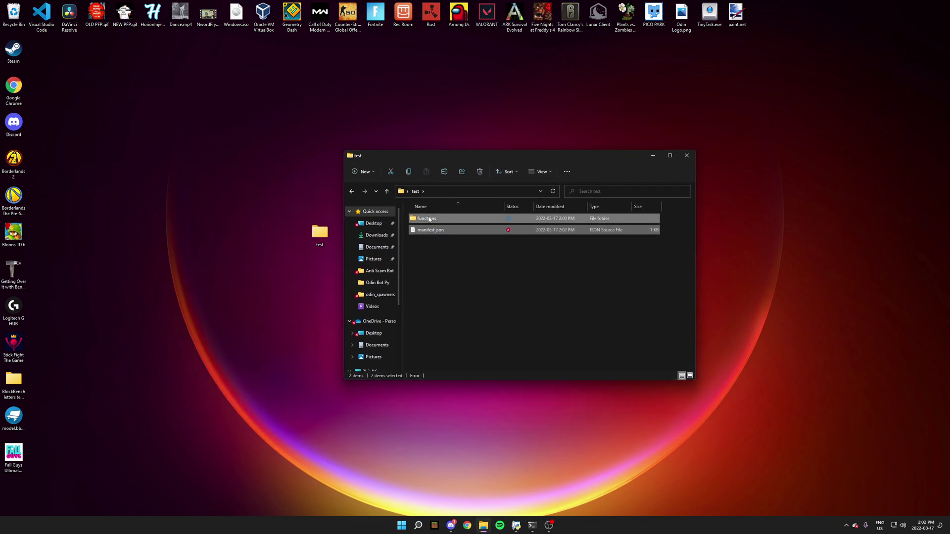
right_click(431, 219)
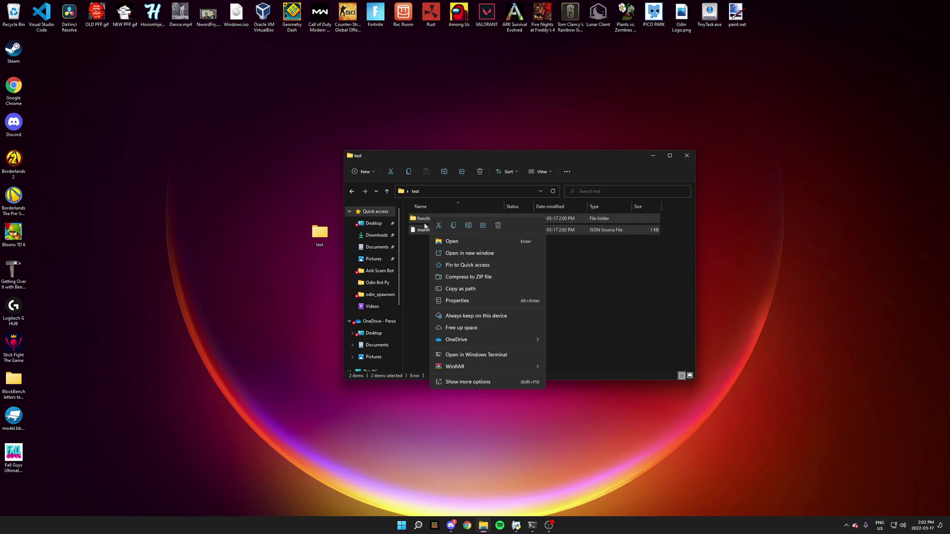
left_click(480, 277)
Rename the new ZIP archive as test.mcpack
type("test")
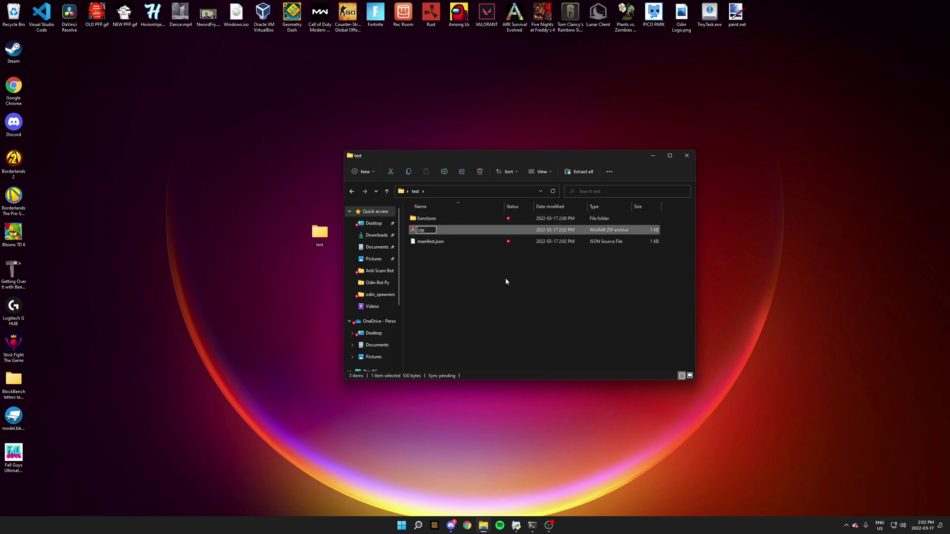
key("End")
key("BackSpace")
key("BackSpace")
key("BackSpace")
type("mcpack")
key("Return")
left_click(505, 264)
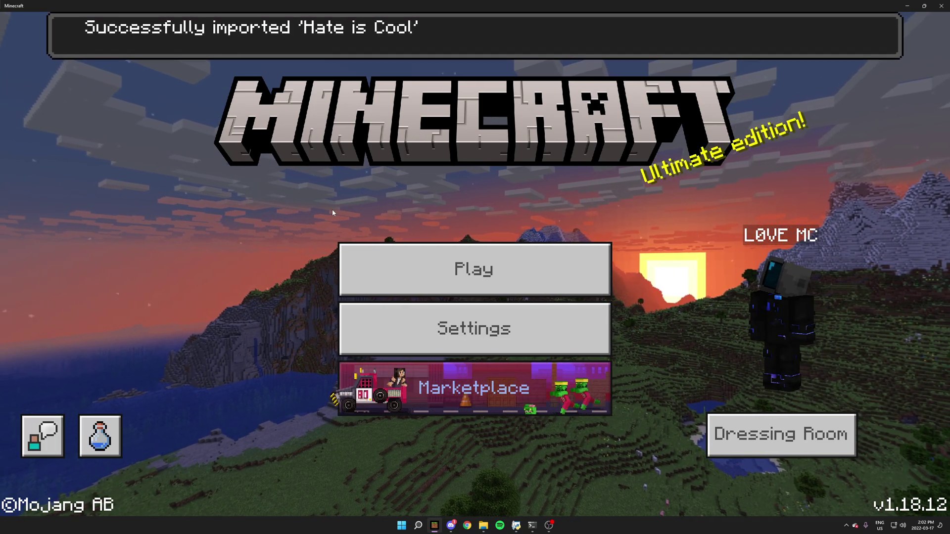
Start creating a new world in Minecraft and adjust its game mode and world type, continuing with achievements turned off
left_click(433, 271)
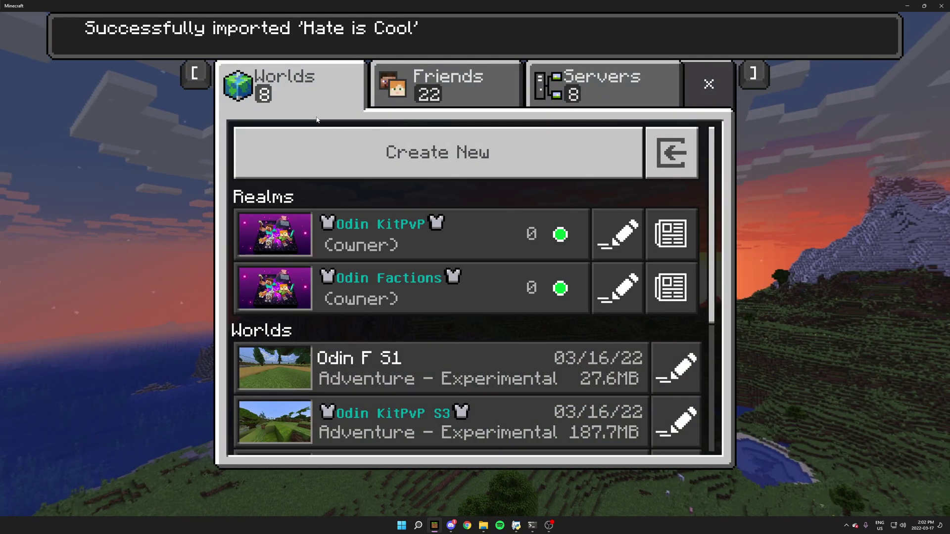
left_click(475, 150)
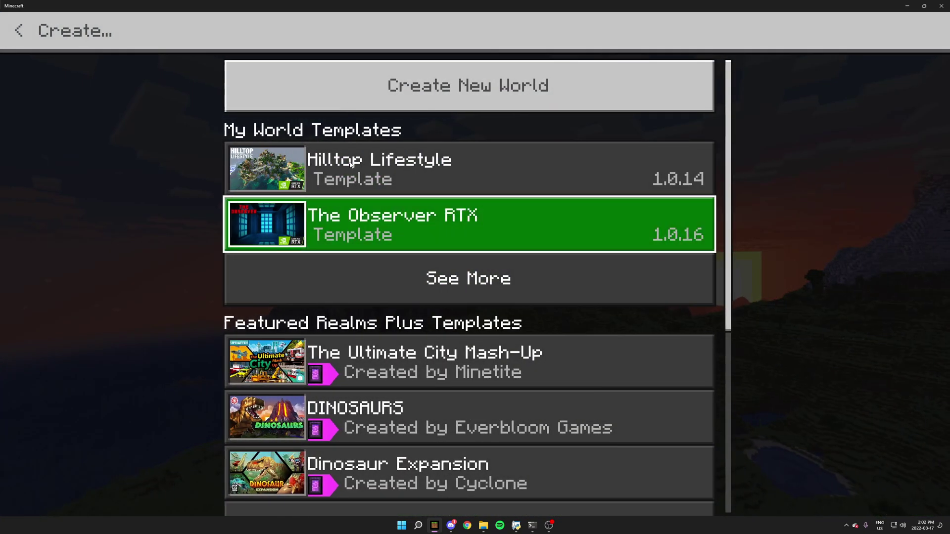
left_click(364, 102)
left_click(478, 192)
left_click(477, 203)
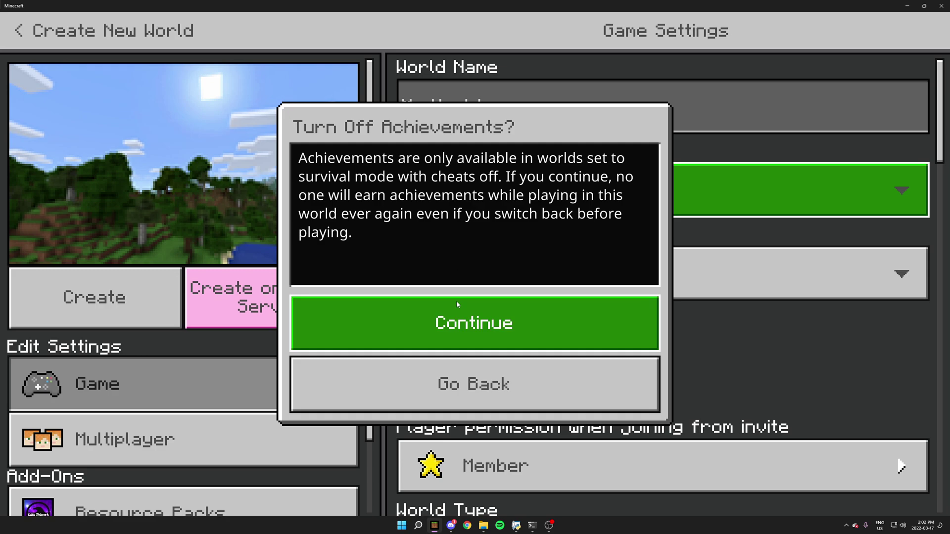
left_click(456, 309)
scroll(450, 297, "down", 6)
left_click(447, 256)
left_click(448, 268)
scroll(449, 286, "down", 10)
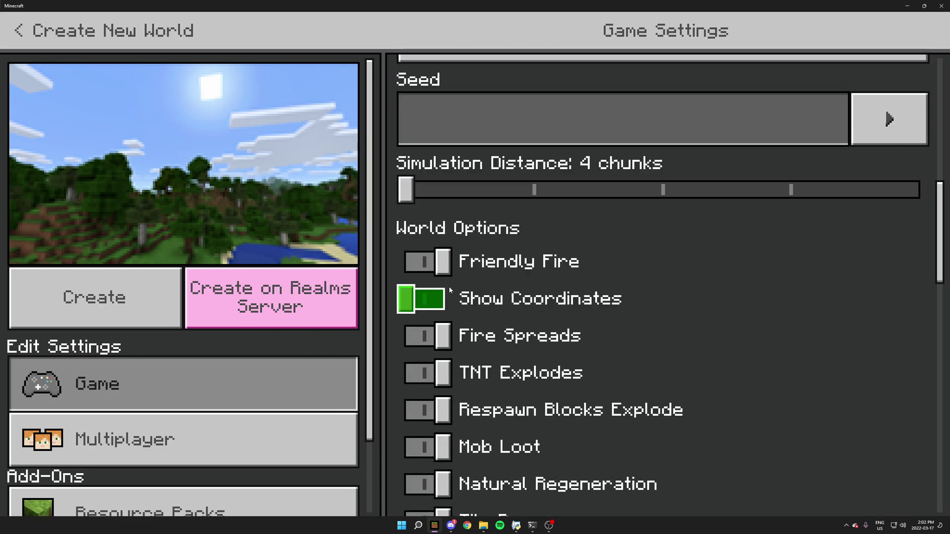
Activate the "Hate is Cool" behavior pack for the new world, applying it despite its missing dependencies
scroll(240, 356, "down", 3)
left_click(147, 488)
left_click(624, 144)
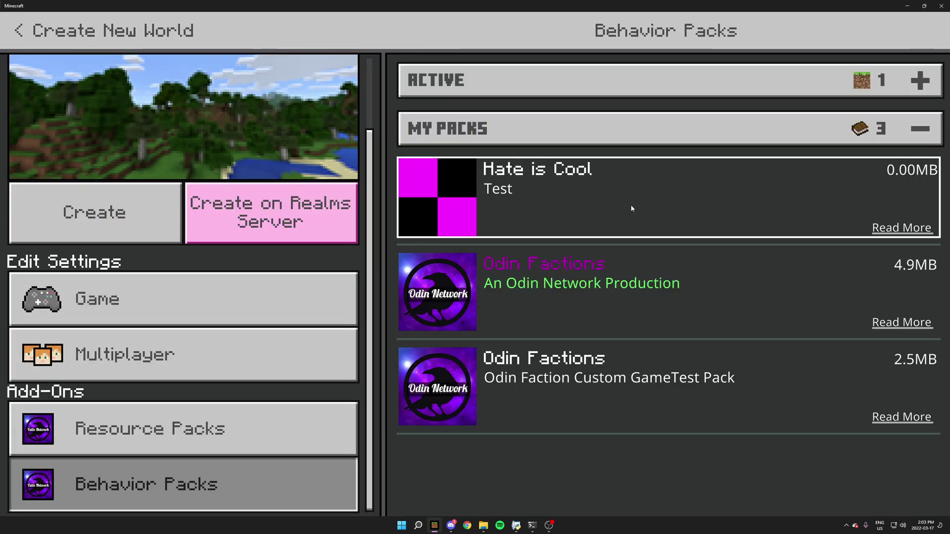
left_click(587, 205)
left_click(614, 267)
left_click(581, 299)
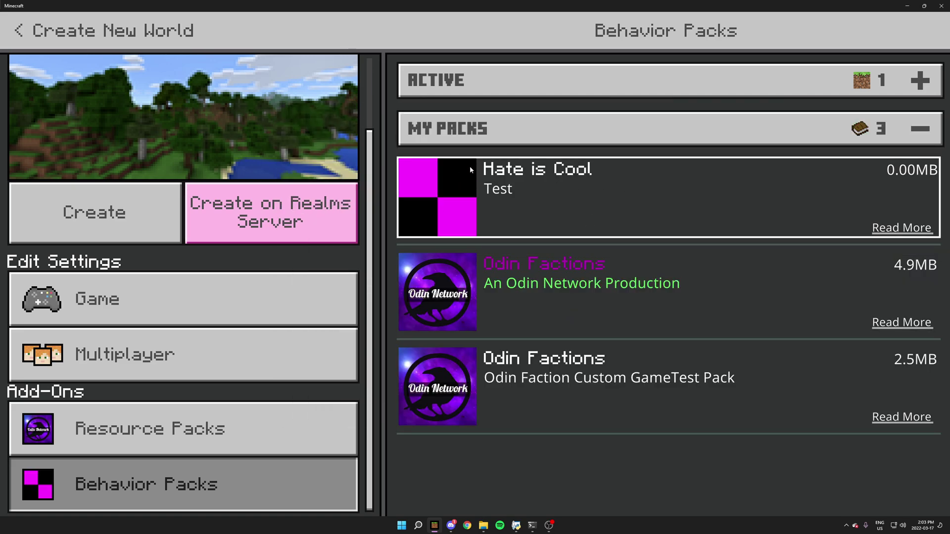
left_click(530, 212)
left_click(564, 271)
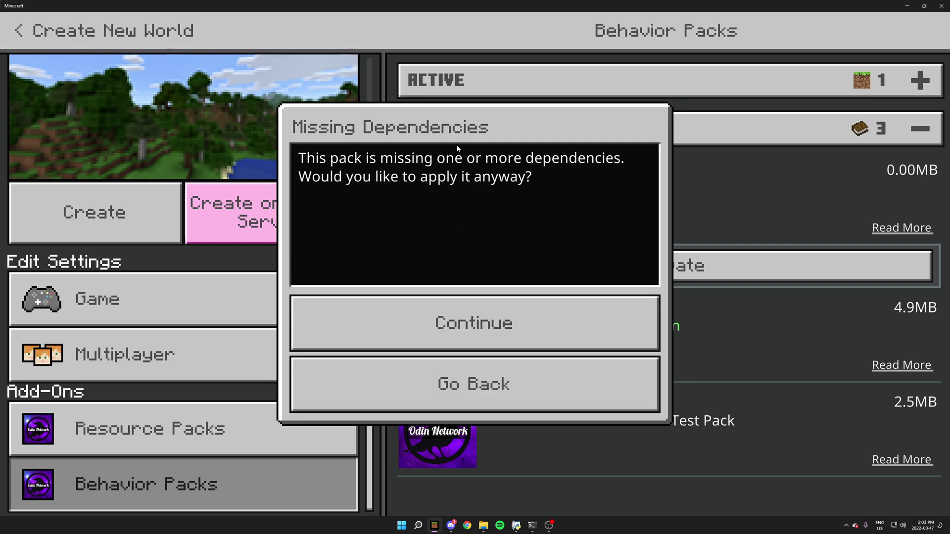
left_click(464, 336)
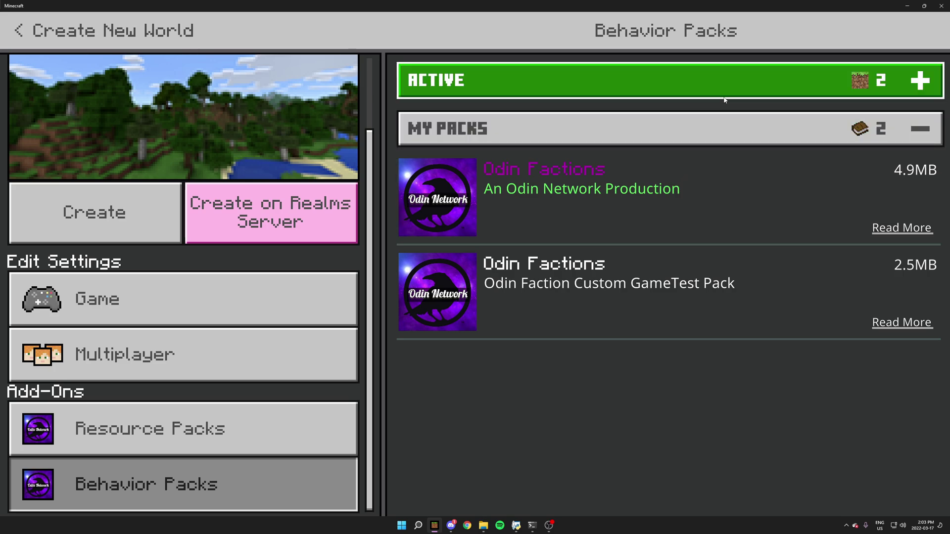
Create the new world with the active behavior packs and run the command /function test in it
left_click(126, 220)
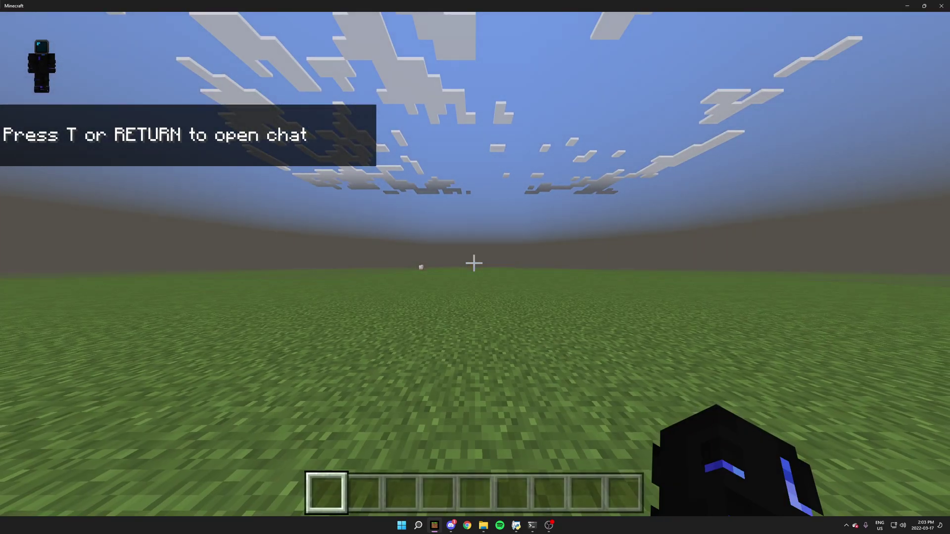
type("t")
type("/fu")
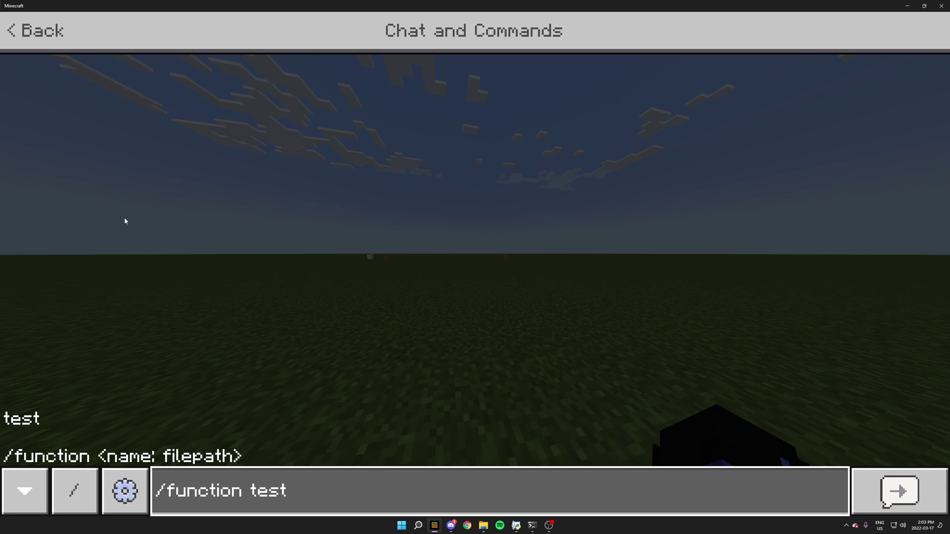
key("Return")
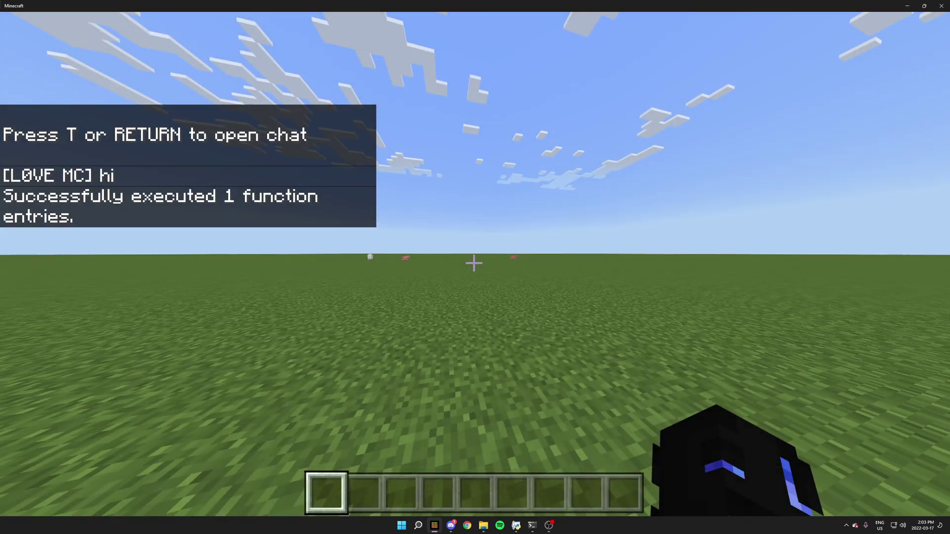
key("t")
key("Escape")
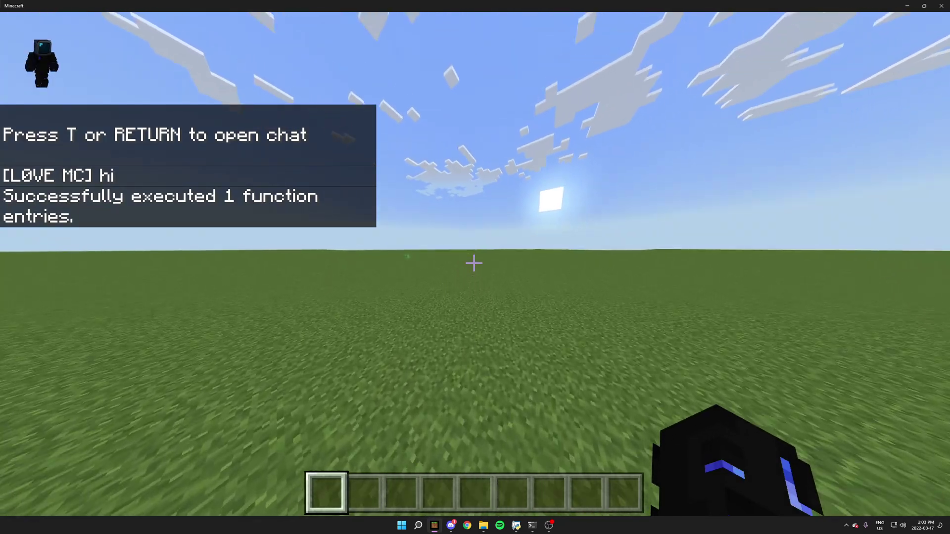
Try to run the function for a target named Test with /execute Test ~ ~ ~ /function test, and pause the game
key("slash")
type("execute ")
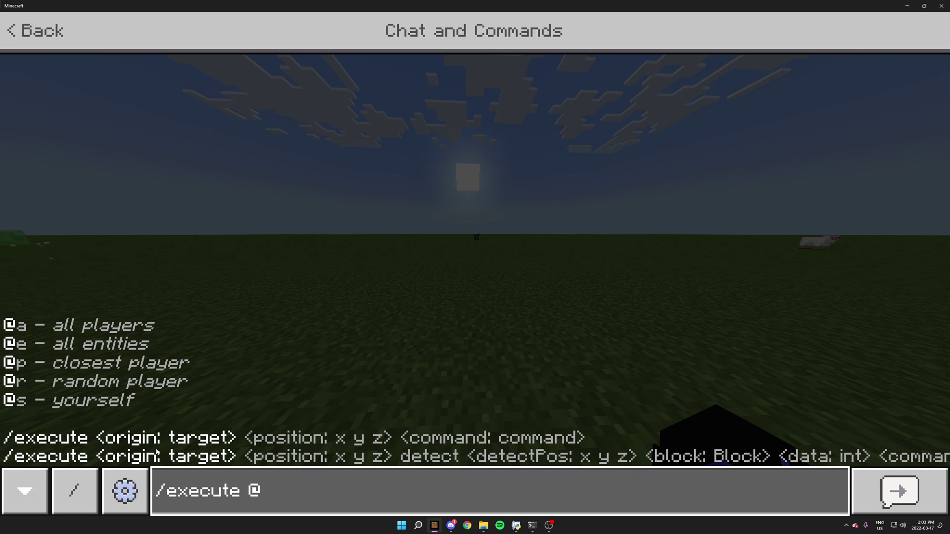
type("Test")
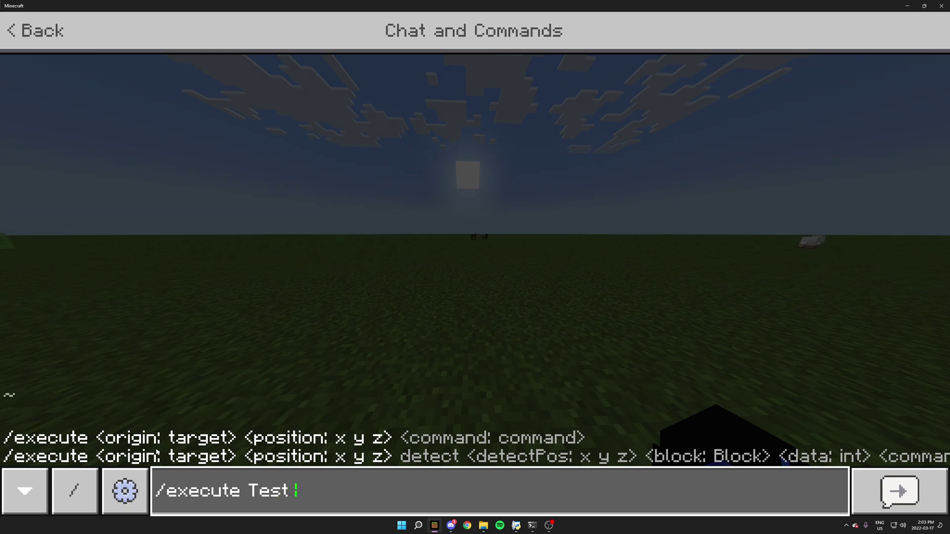
type(" ~ ~ ~ /function test")
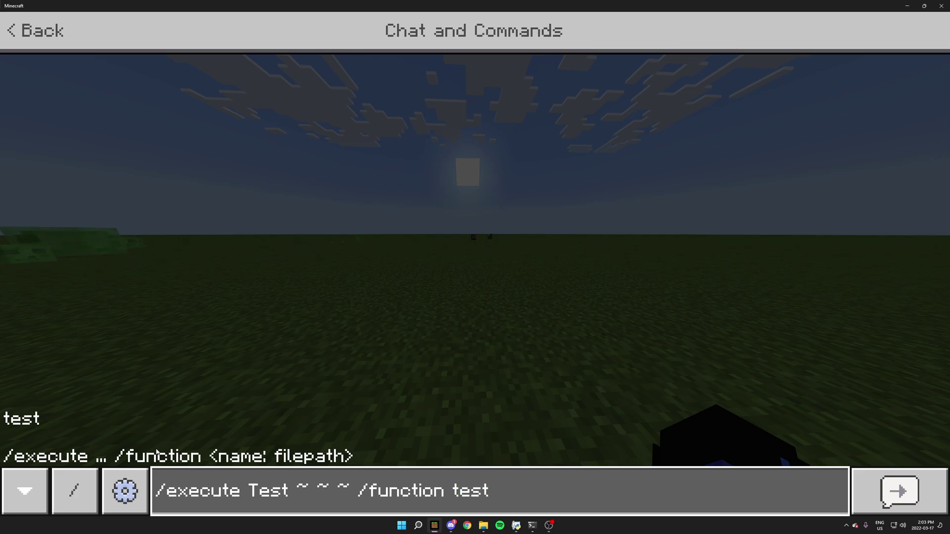
key("Return")
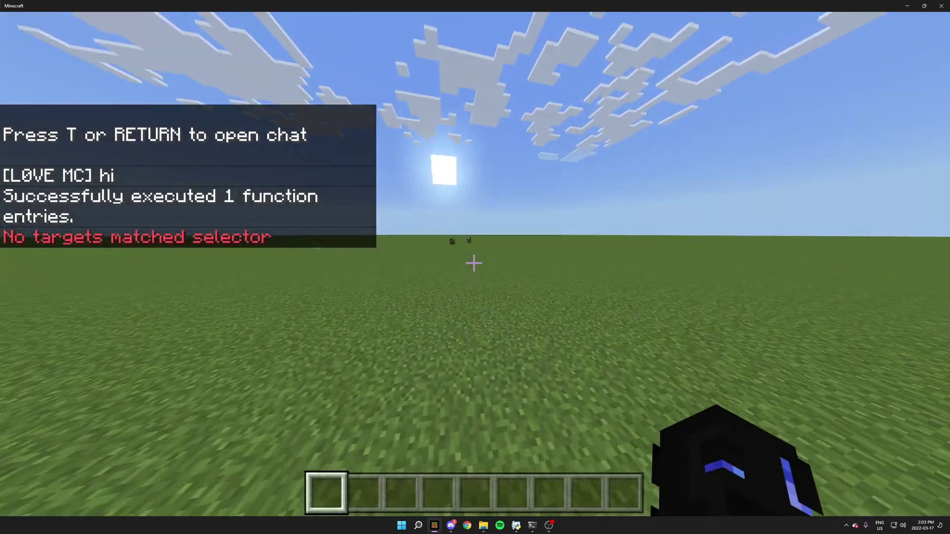
key("t")
key("Escape")
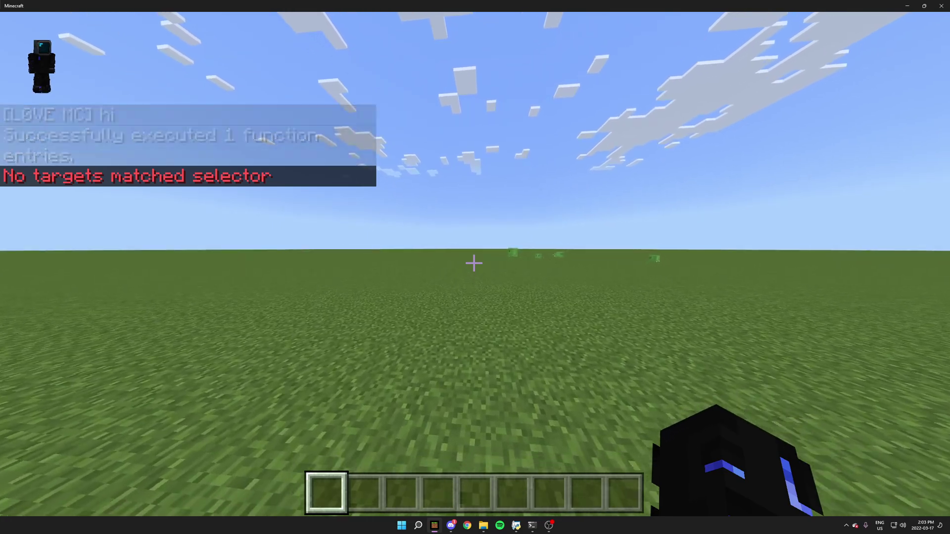
key("Escape")
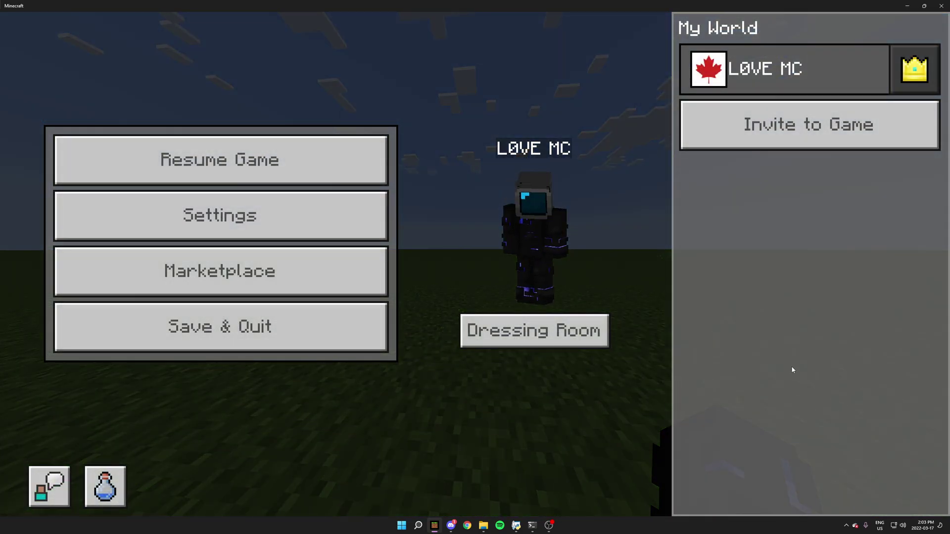